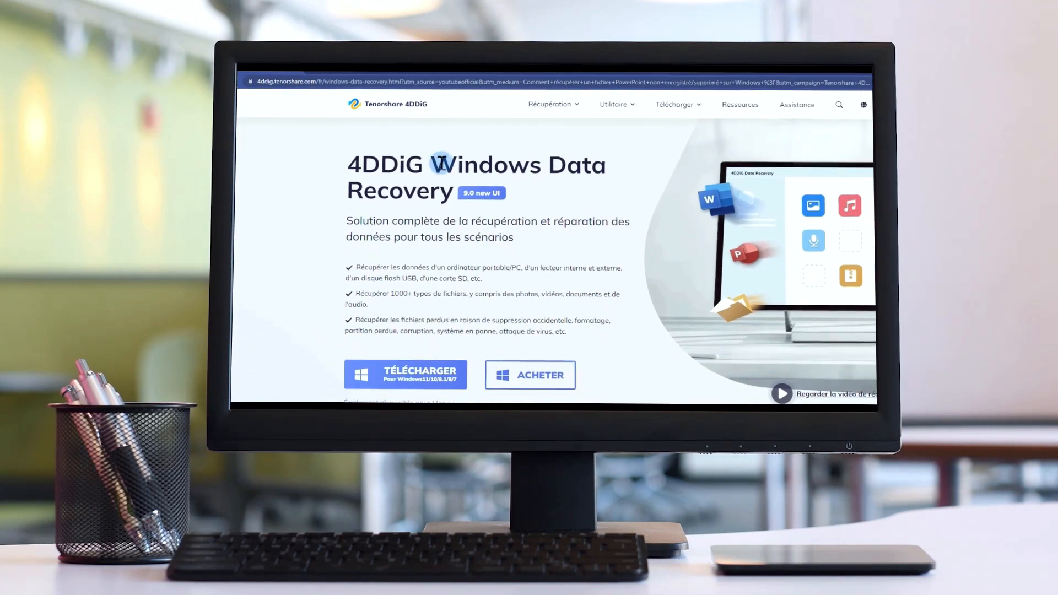
# Review the 4DDiG Windows Data Recovery page, including its recovery scenarios and supported file types.
pyautogui.moveTo(437, 169); pyautogui.dragTo(458, 198)
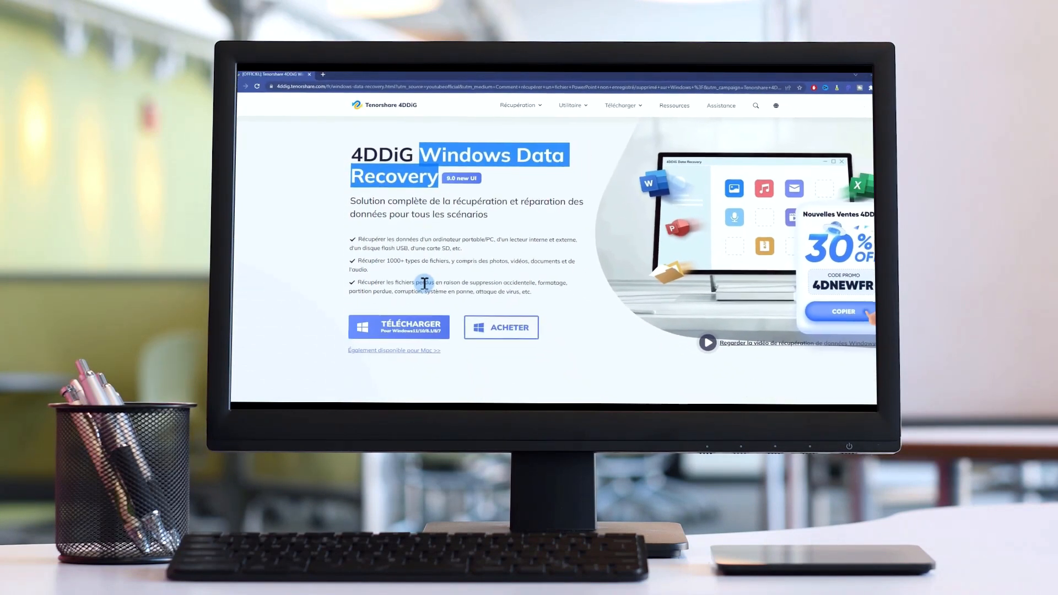
pyautogui.click(617, 264)
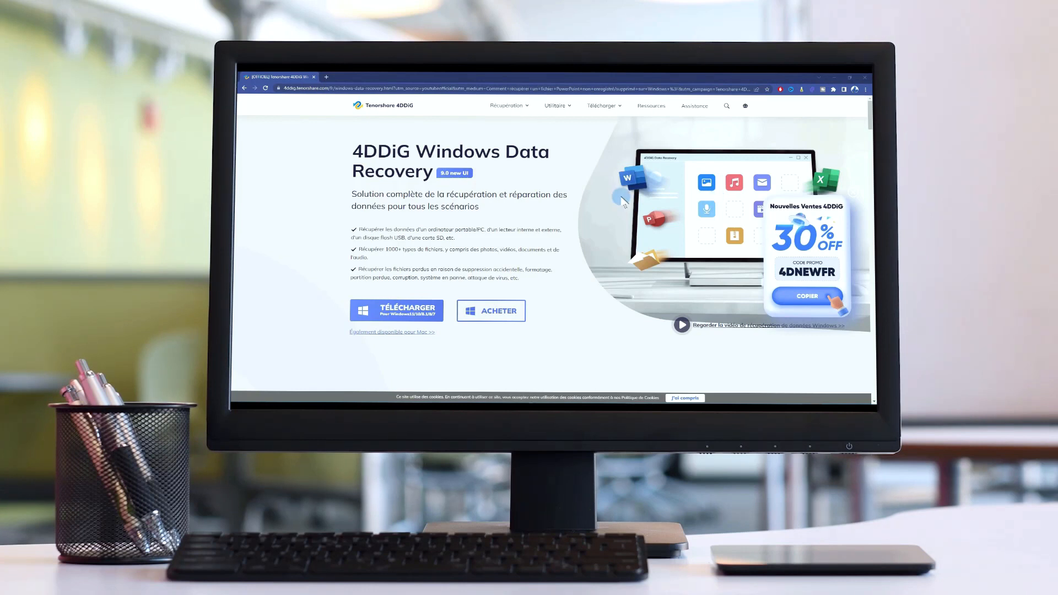
pyautogui.scroll(-5, 621, 200)
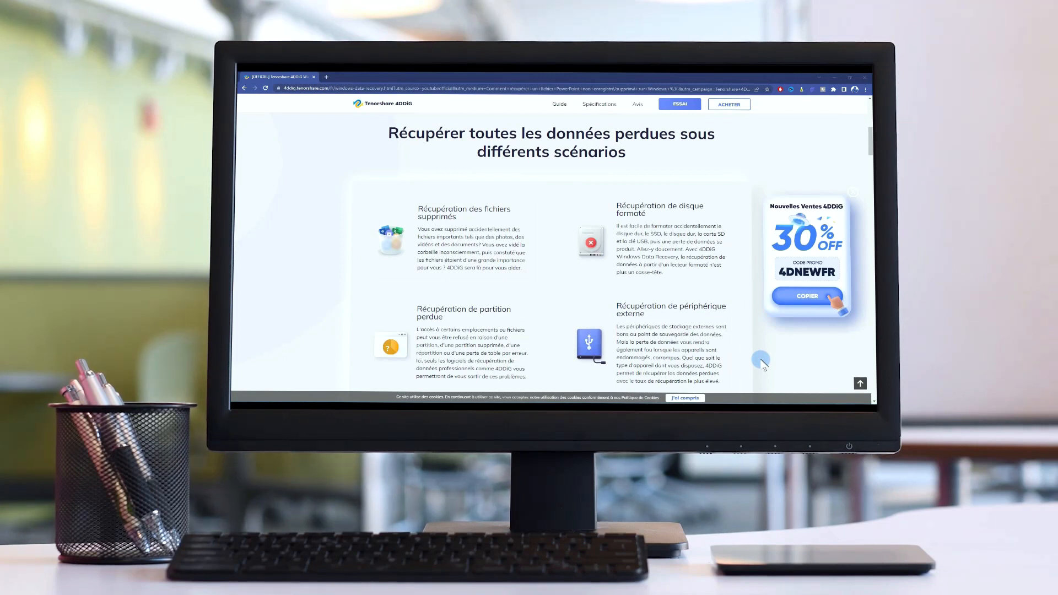
pyautogui.scroll(-3, 762, 361)
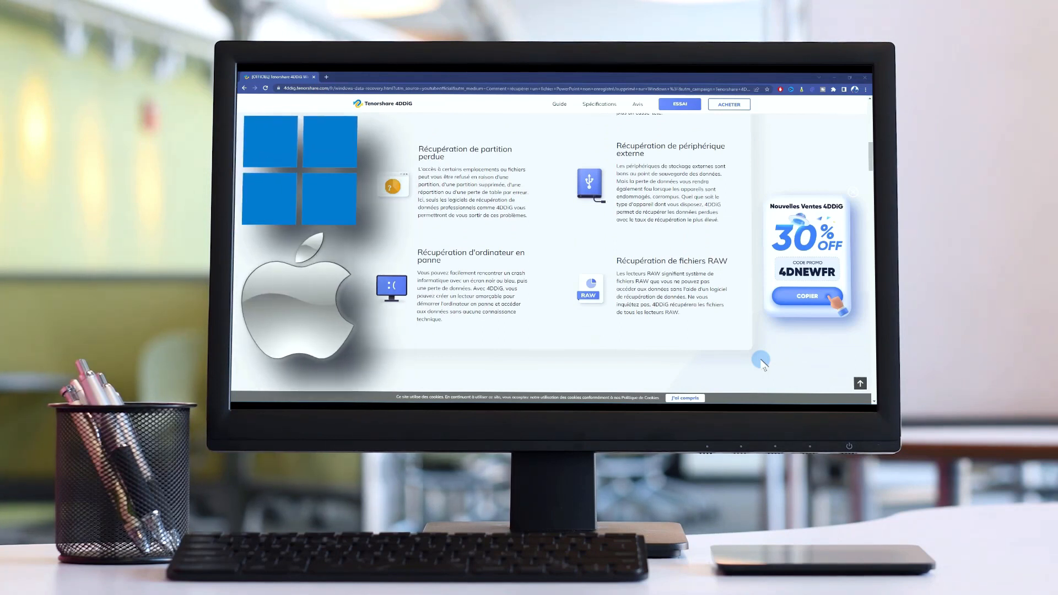
pyautogui.scroll(-5, 761, 361)
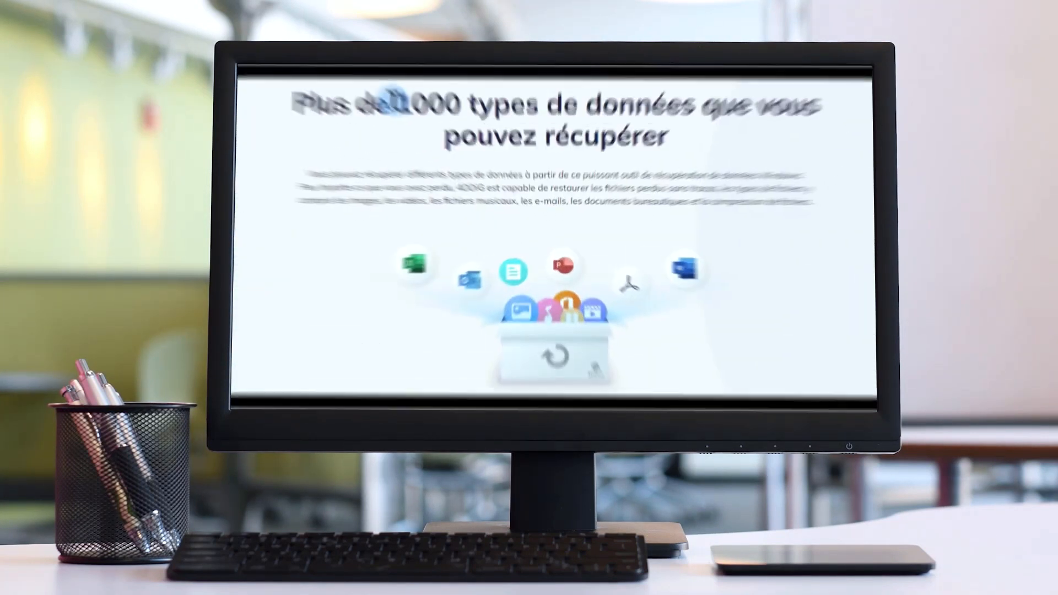
pyautogui.moveTo(390, 98); pyautogui.dragTo(439, 96)
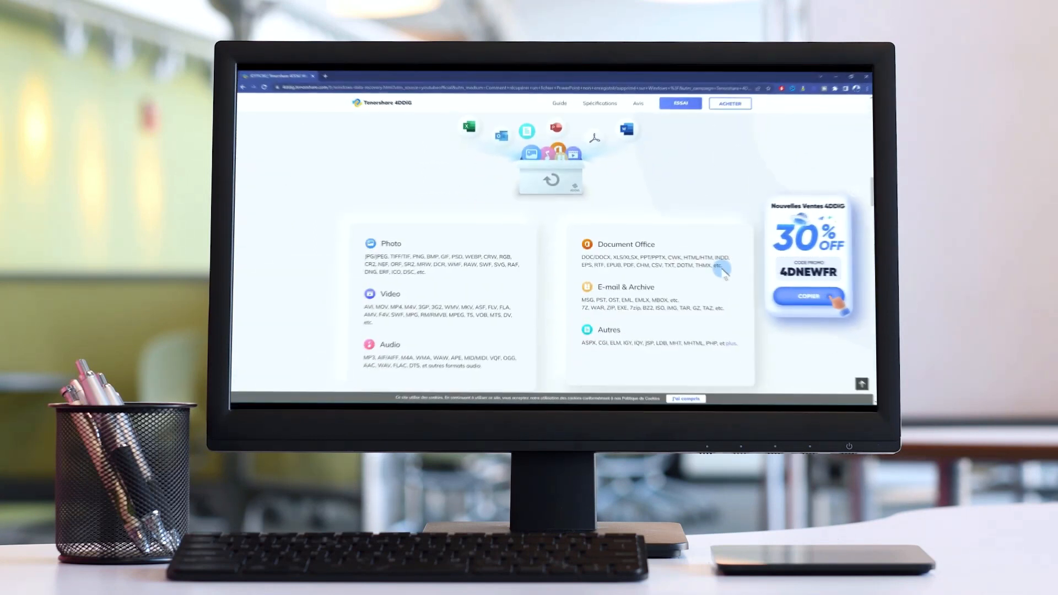
pyautogui.scroll(-2, 721, 269)
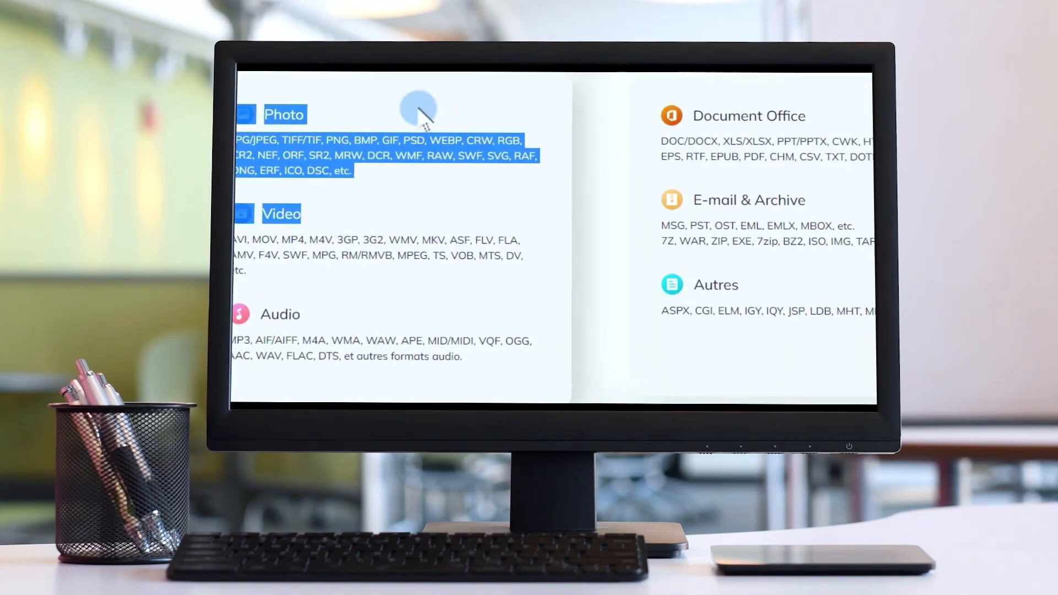
pyautogui.click(417, 122)
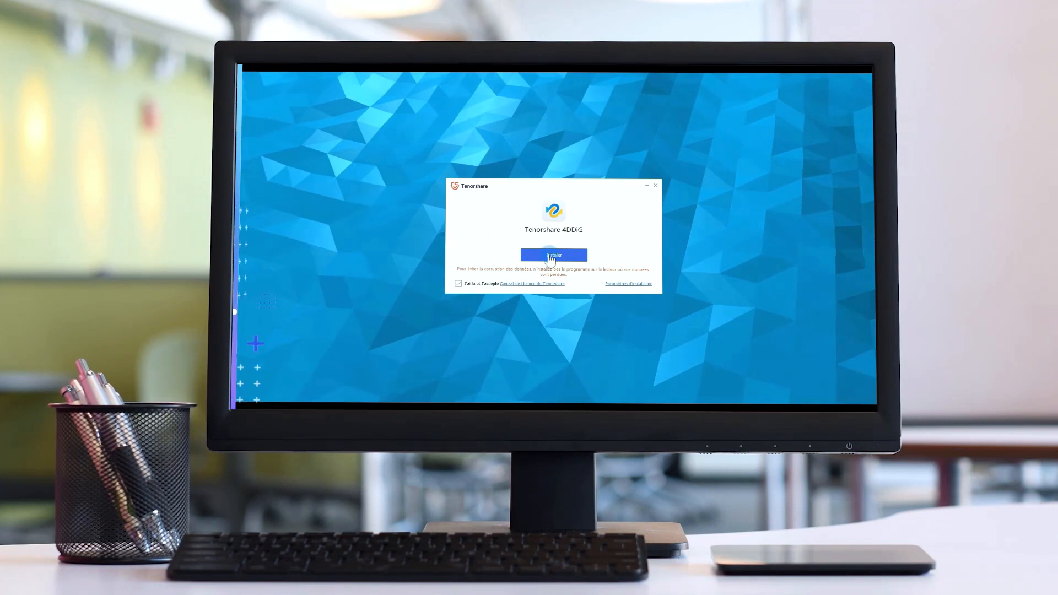
# Install Tenorshare 4DDiG and choose the OS (C:) drive as the location to recover from.
pyautogui.click(551, 255)
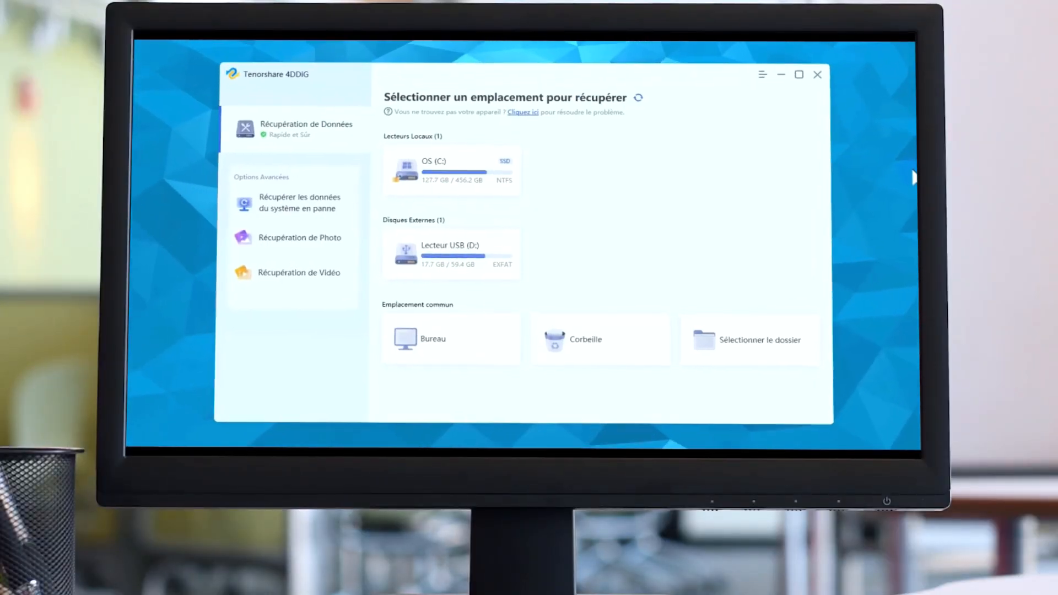
pyautogui.click(498, 187)
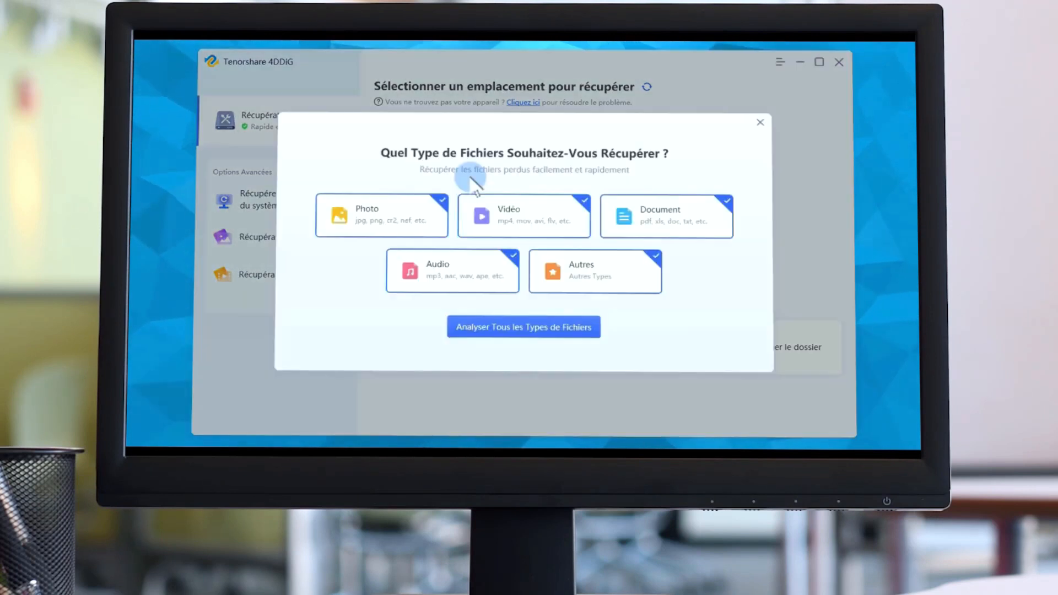
# Limit the file types to Photo and Document and start analysing the selected types.
pyautogui.click(438, 213)
pyautogui.click(496, 221)
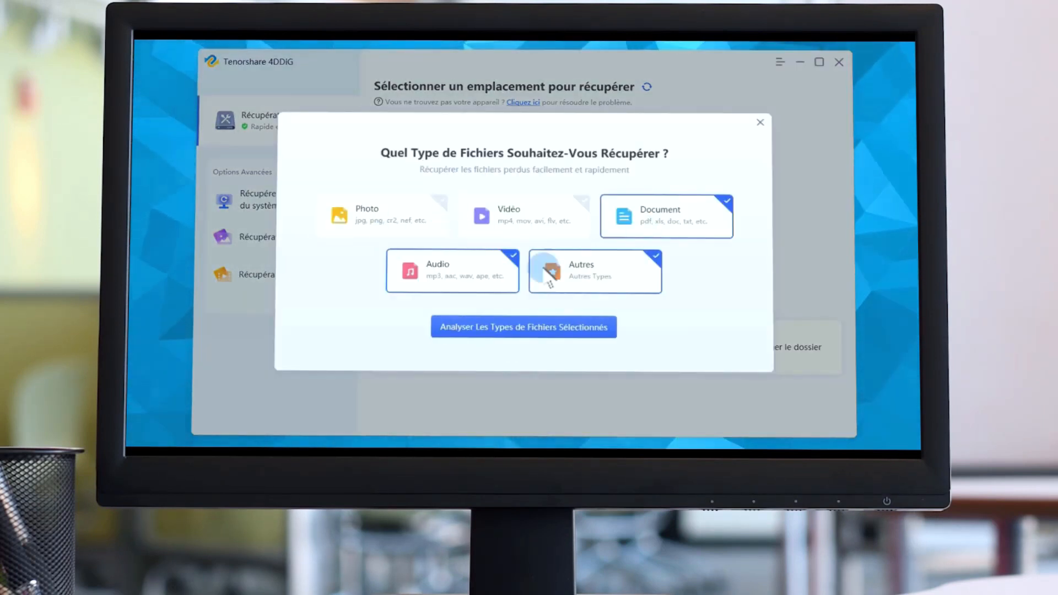
pyautogui.click(547, 270)
pyautogui.click(620, 222)
pyautogui.click(486, 276)
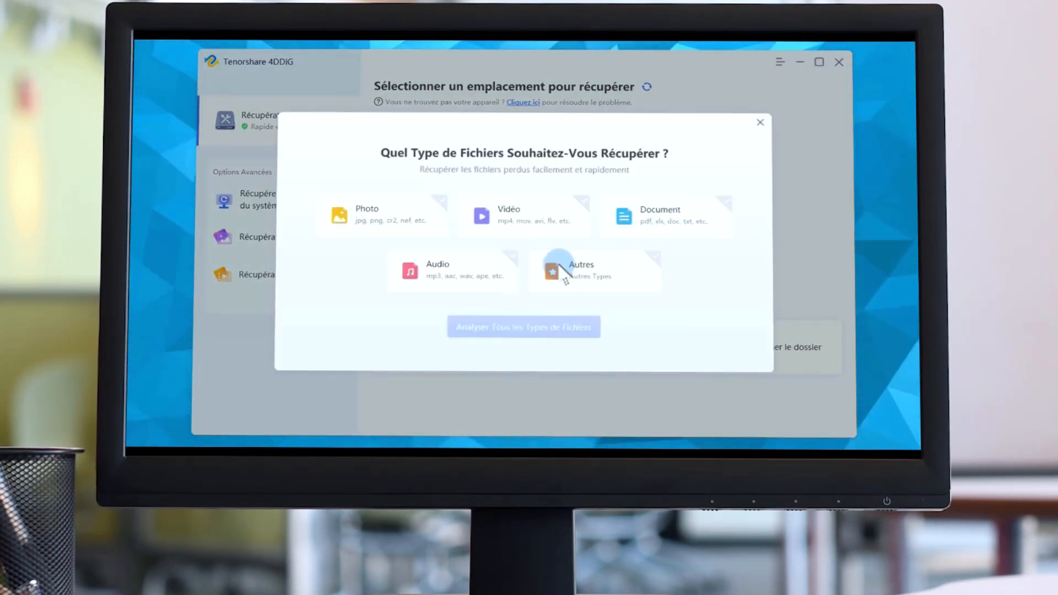
pyautogui.click(625, 219)
pyautogui.click(414, 228)
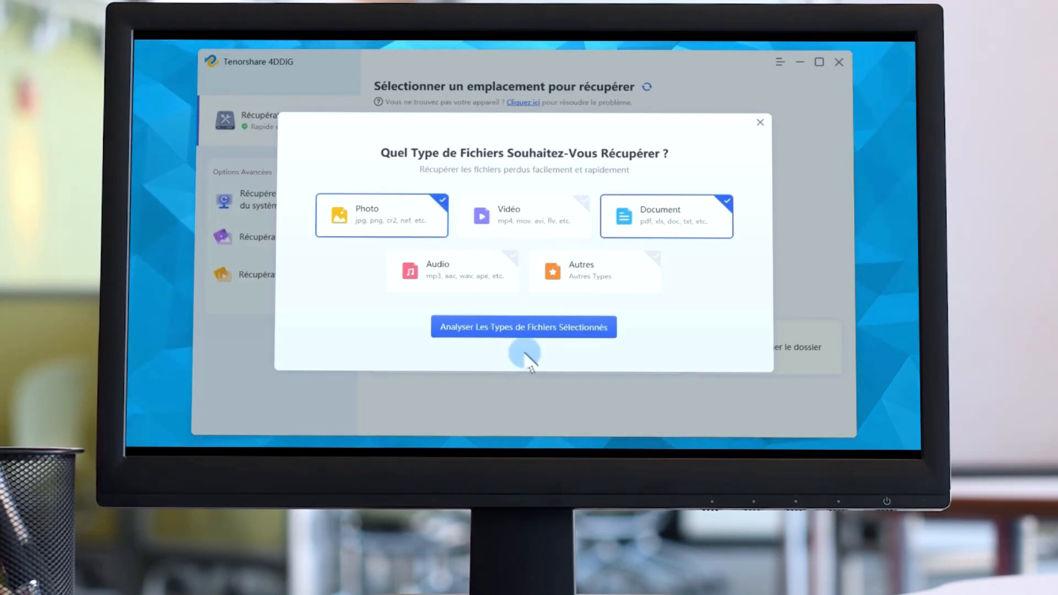
pyautogui.click(508, 328)
# Mark the images JPG_6819840, JPG_13053952, JPG_14188544, JPG_14733312, JPG_15212544 and JPG_28540928 in the RAW jpg folder for recovery.
pyautogui.click(377, 133)
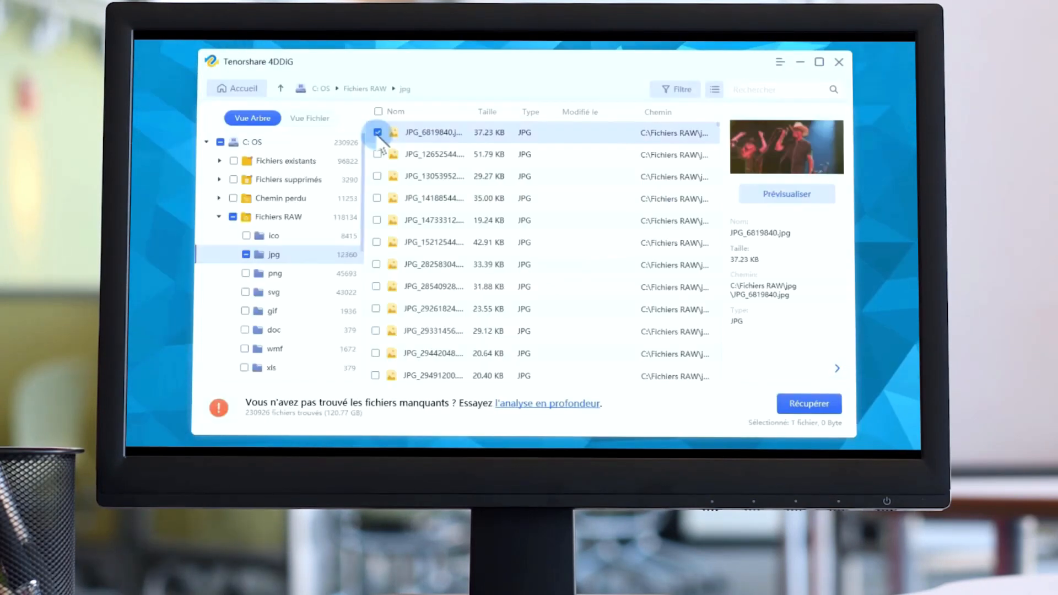
pyautogui.click(377, 176)
pyautogui.click(377, 198)
pyautogui.click(377, 220)
pyautogui.click(376, 242)
pyautogui.click(376, 286)
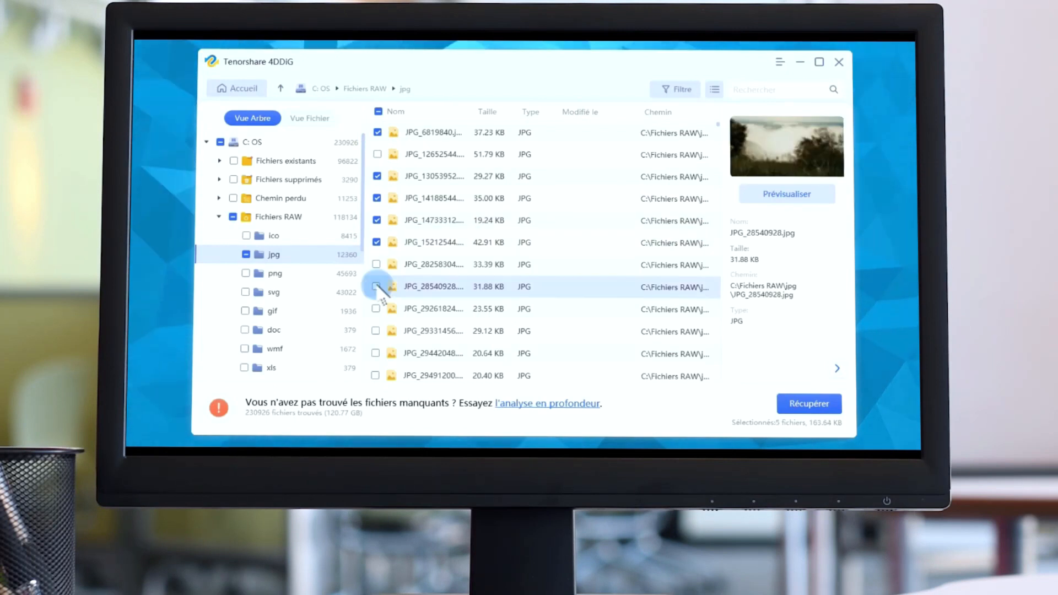
# Recover the marked images into a new folder named Recup under Mon disque on Google Drive (G:).
pyautogui.click(809, 404)
pyautogui.click(418, 221)
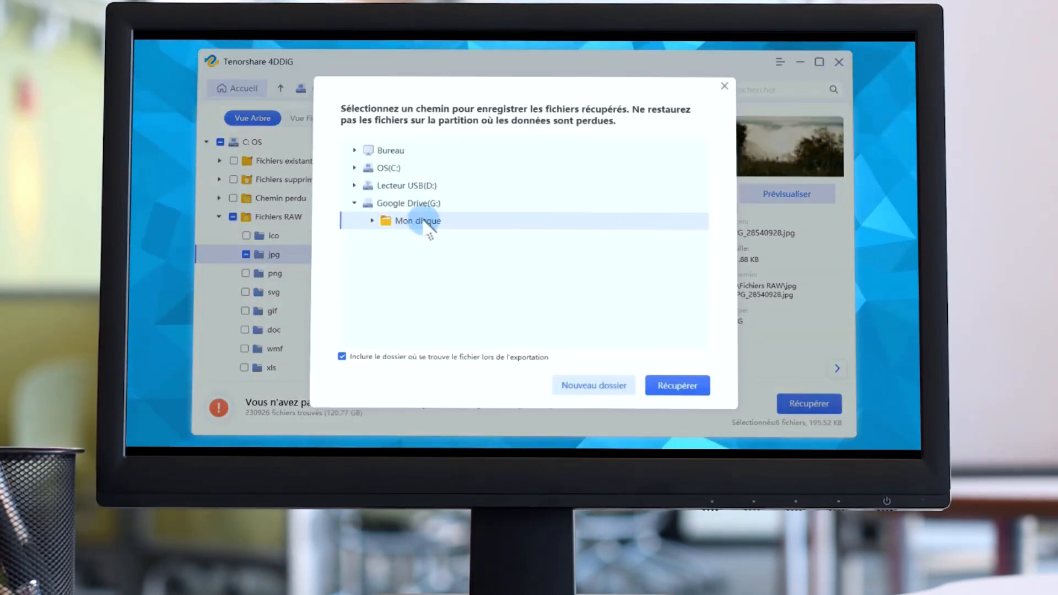
pyautogui.click(584, 385)
pyautogui.write('R')
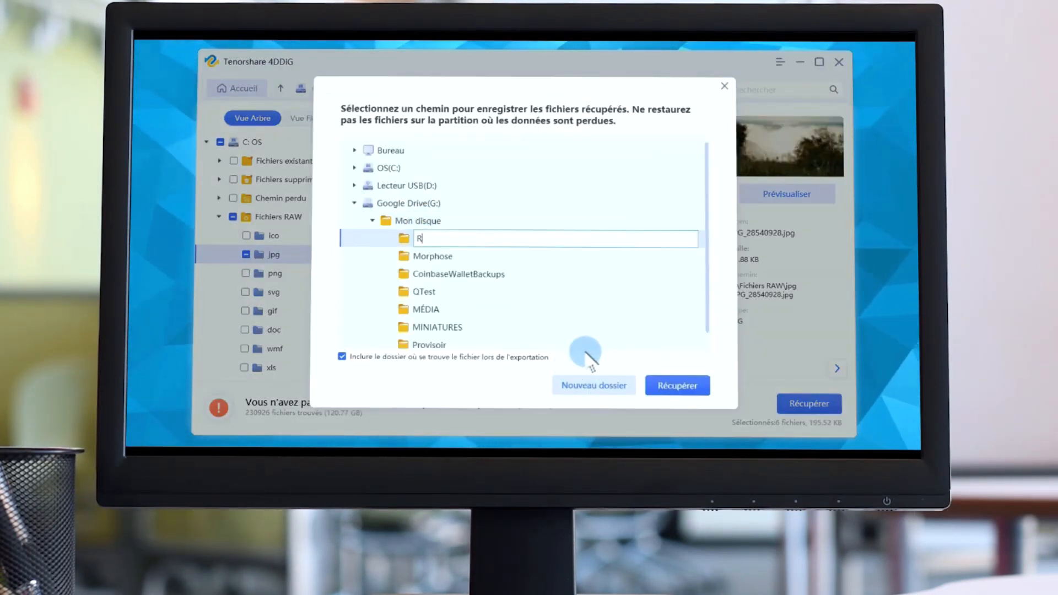
pyautogui.write('ecup')
pyautogui.click(670, 385)
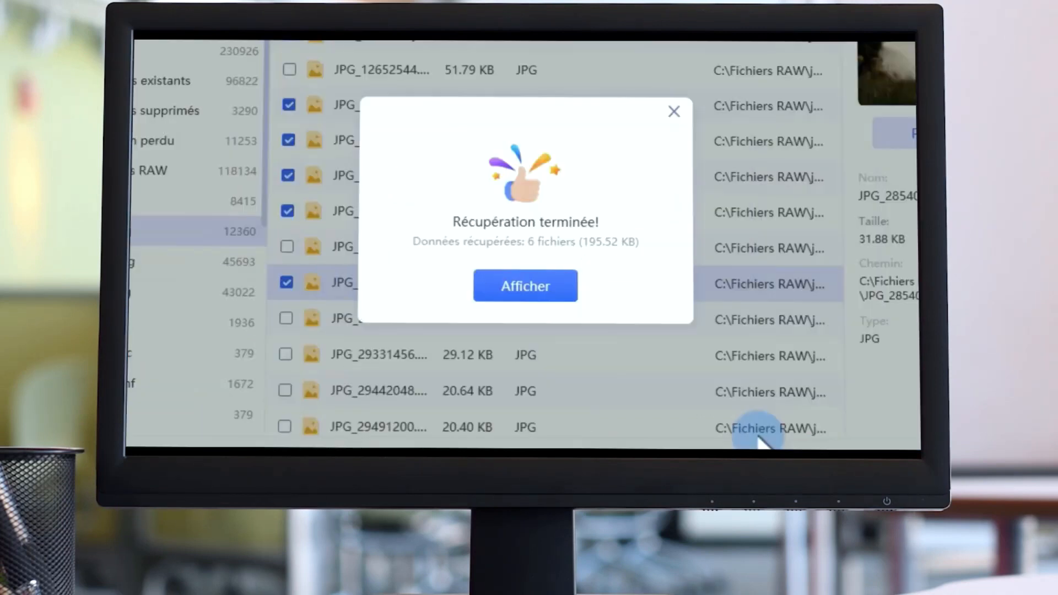
# Show the recovered files, browse to C > Fichiers RAW > jpg and open the image JPG_6819840.
pyautogui.click(562, 291)
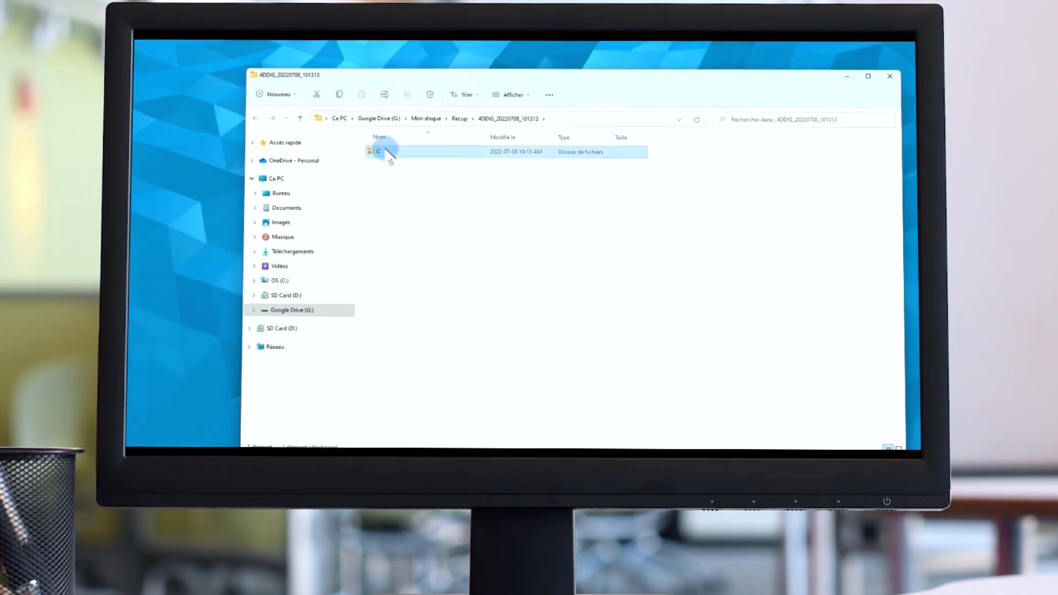
pyautogui.doubleClick(379, 151)
pyautogui.doubleClick(383, 152)
pyautogui.doubleClick(383, 152)
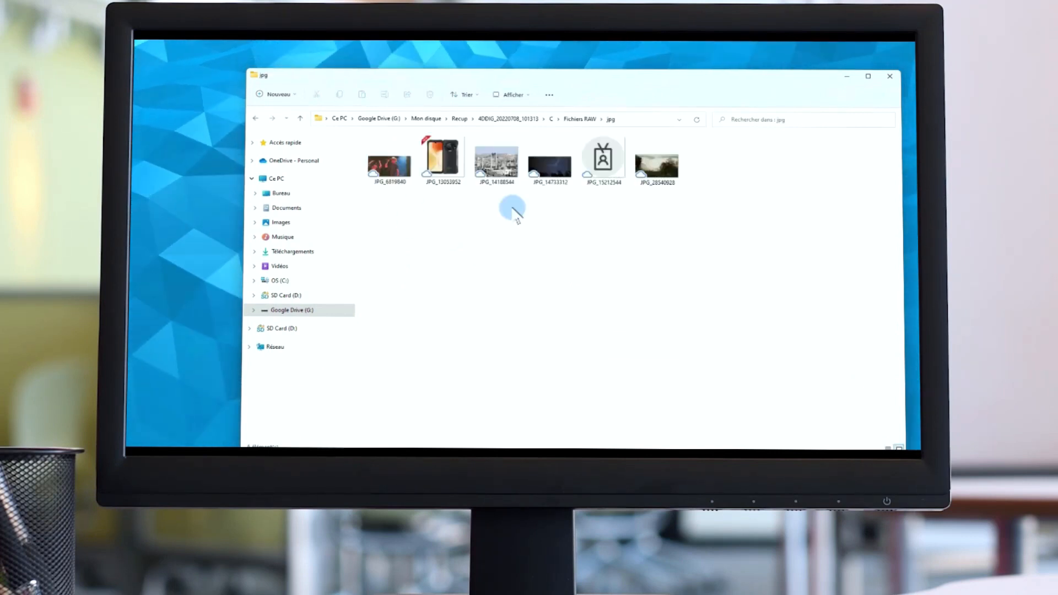
pyautogui.doubleClick(389, 166)
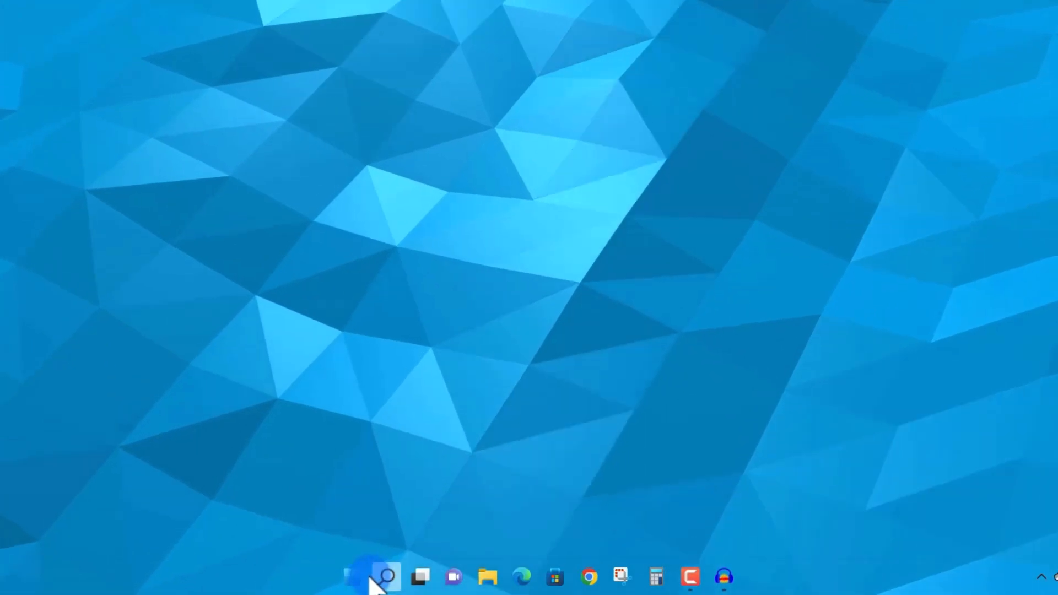
# View the data usage statistics in the network and Internet section of the Windows settings.
pyautogui.rightClick(353, 577)
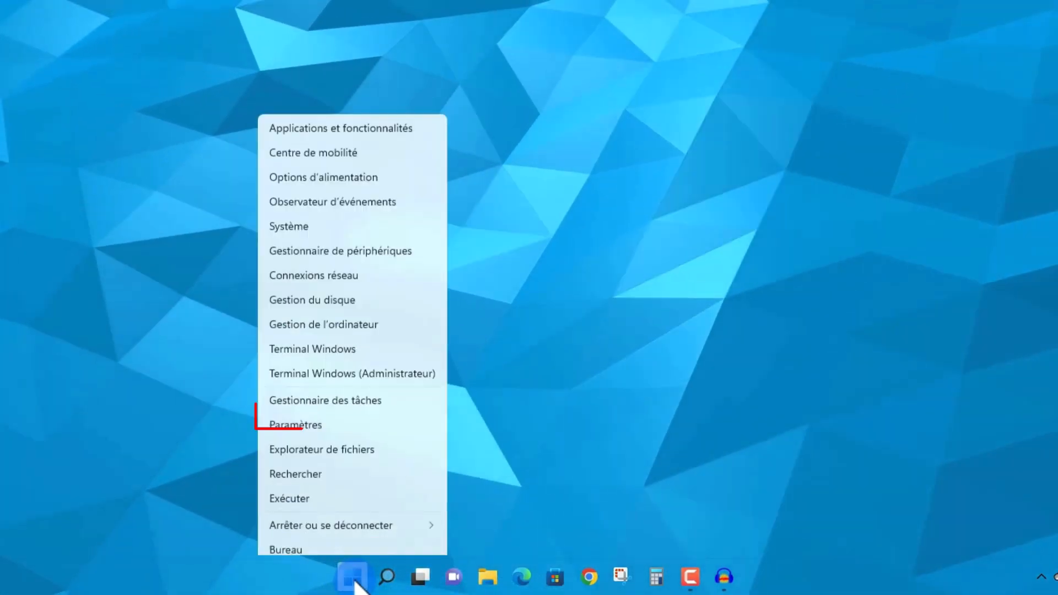
pyautogui.click(342, 415)
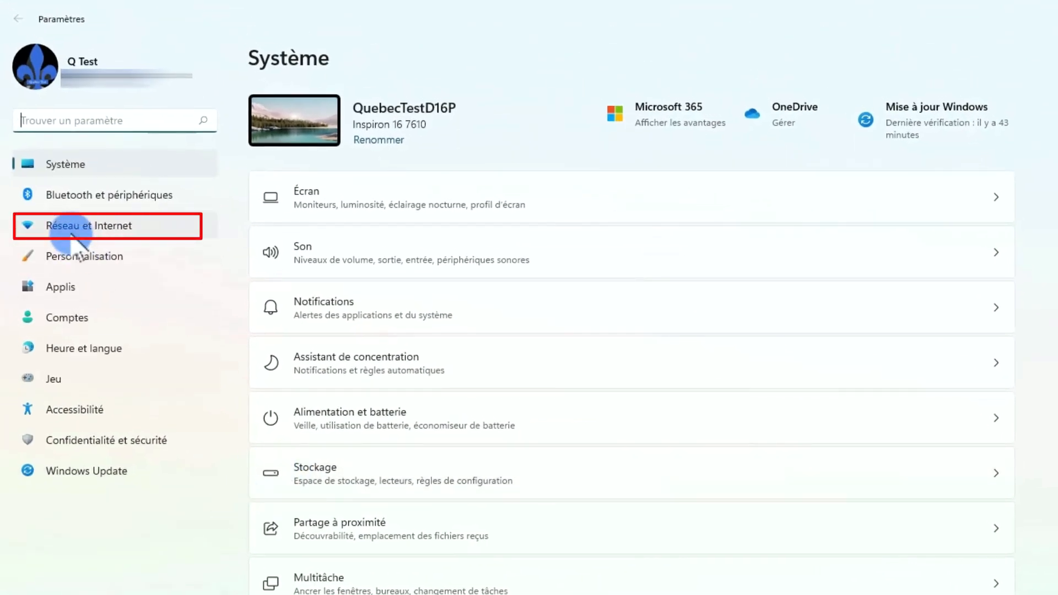
pyautogui.click(72, 236)
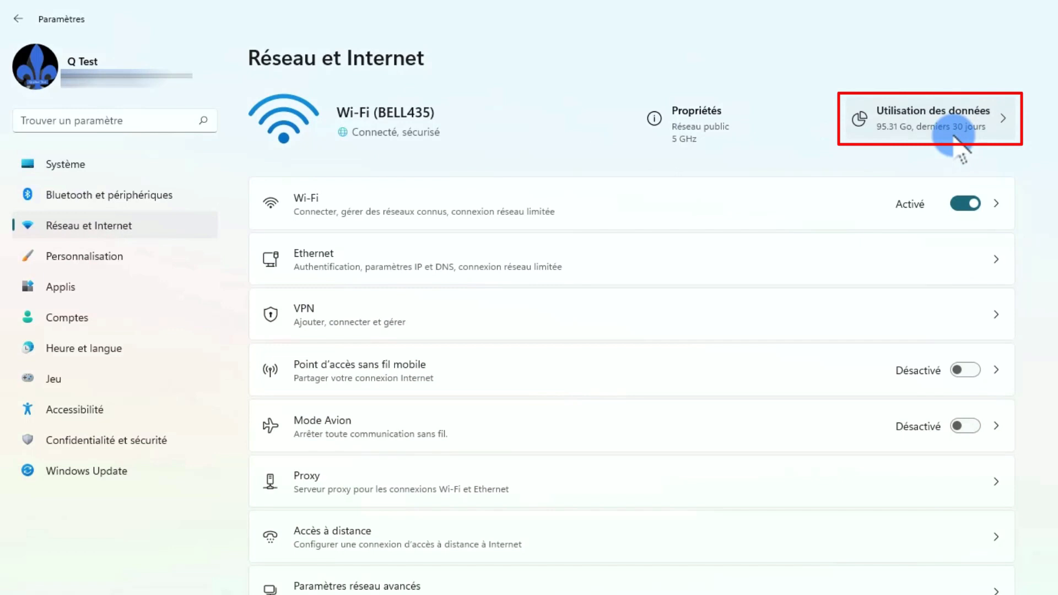
pyautogui.click(953, 136)
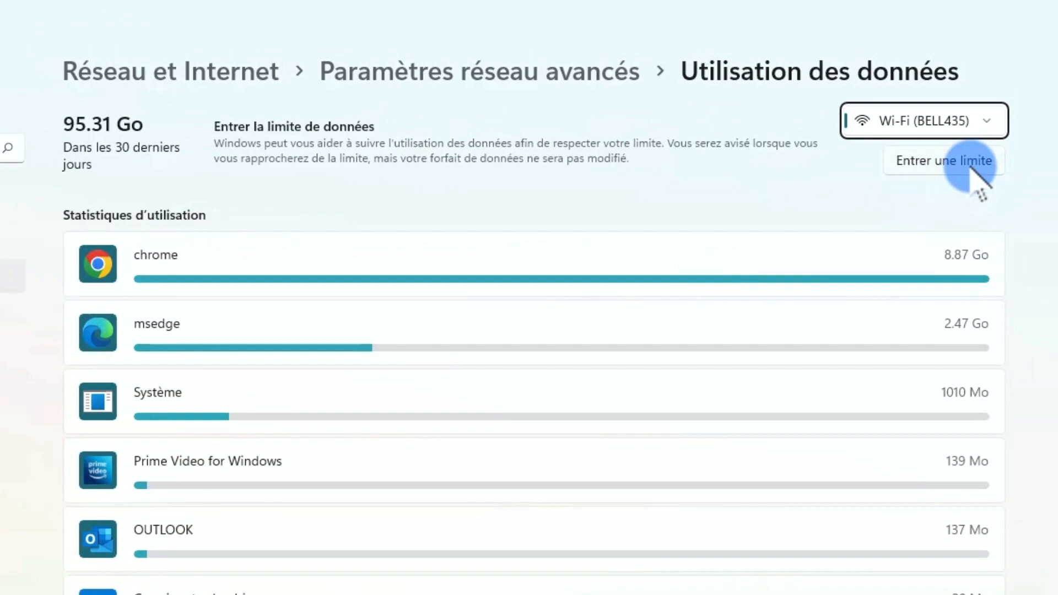
# Fill in a monthly Wi-Fi data limit of 100 Go with reset day 1, and leave it without saving.
pyautogui.click(944, 162)
pyautogui.click(626, 374)
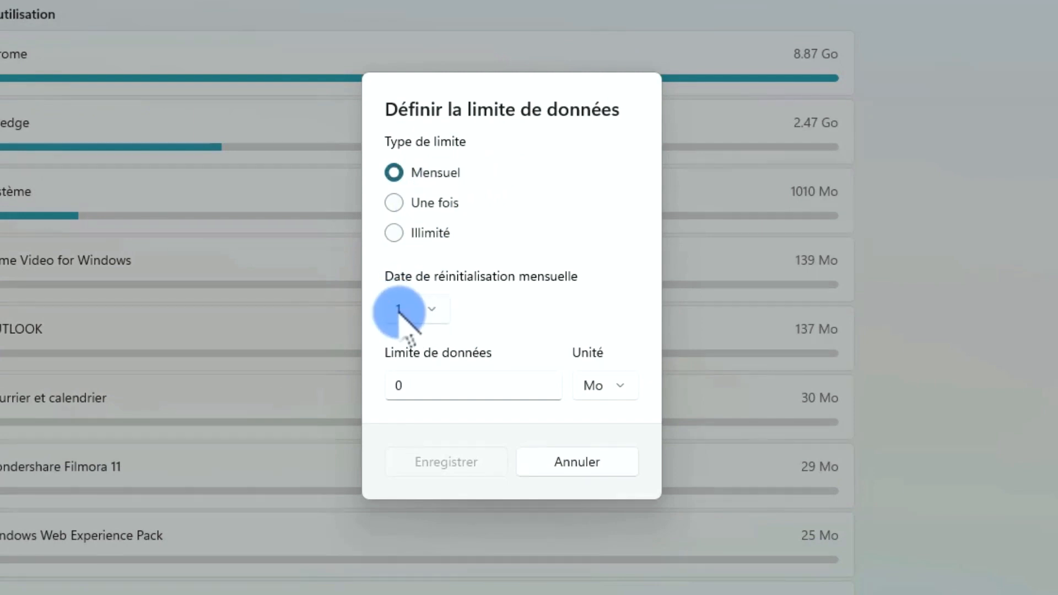
pyautogui.click(431, 310)
pyautogui.click(643, 106)
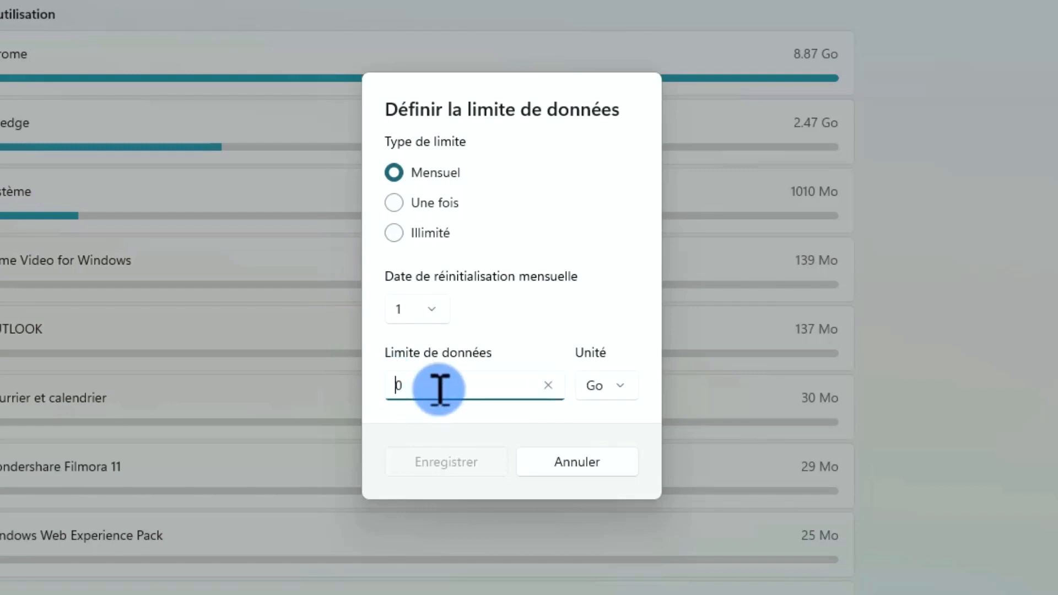
pyautogui.write('100')
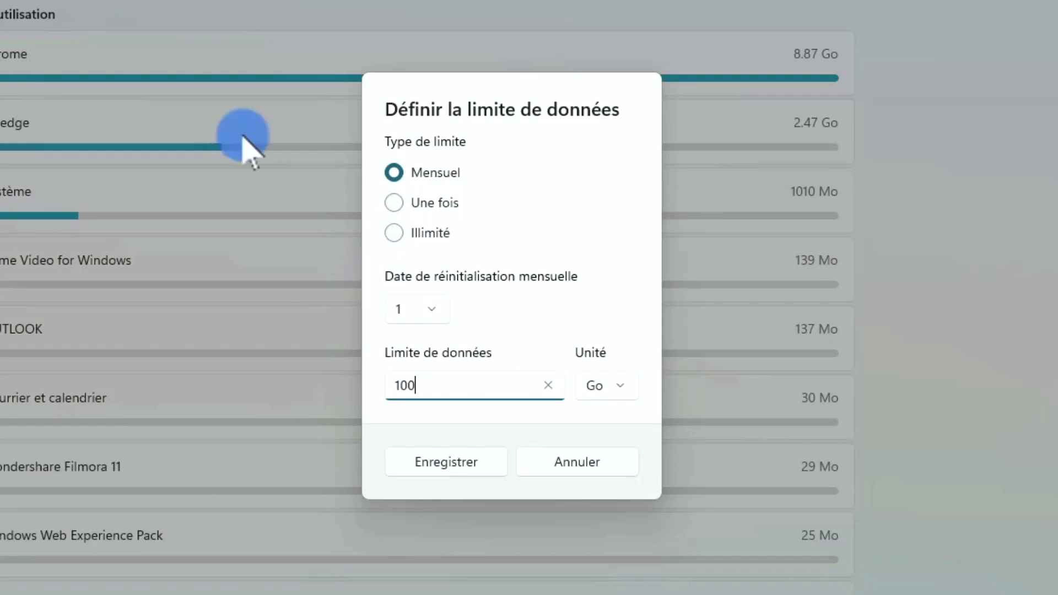
pyautogui.click(589, 458)
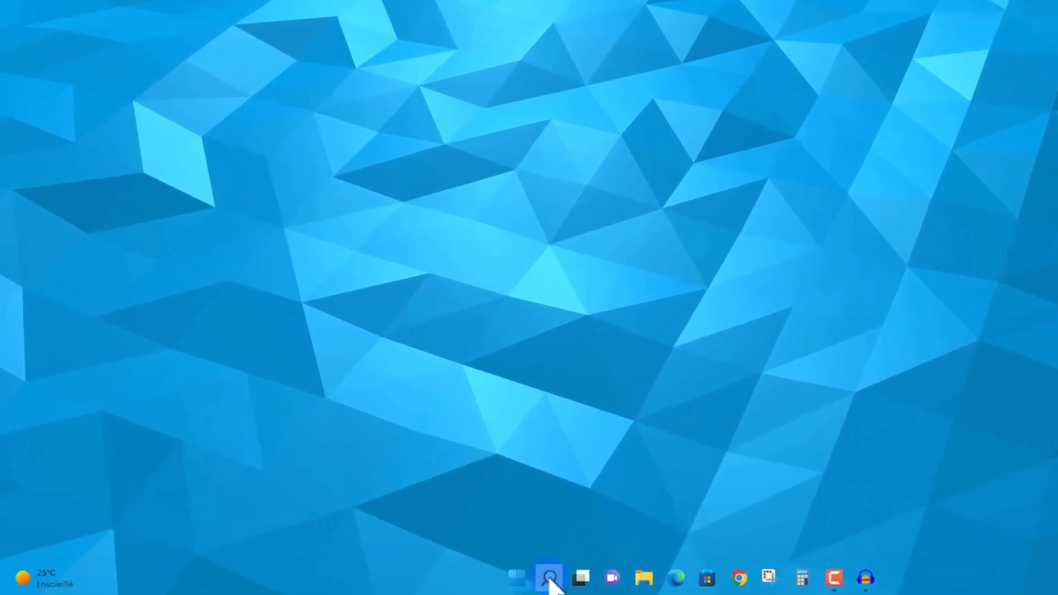
# Find and start the Nettoyage de disque application, and choose the OS (C:) drive for cleaning.
pyautogui.moveTo(421, 584)
pyautogui.click(554, 579)
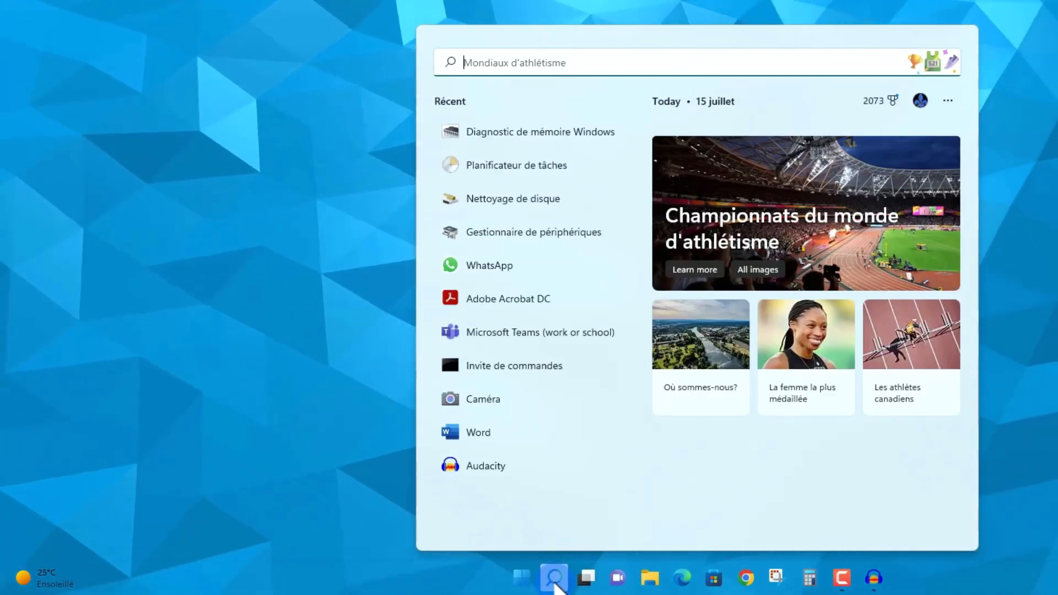
pyautogui.write('nettoyage de disque')
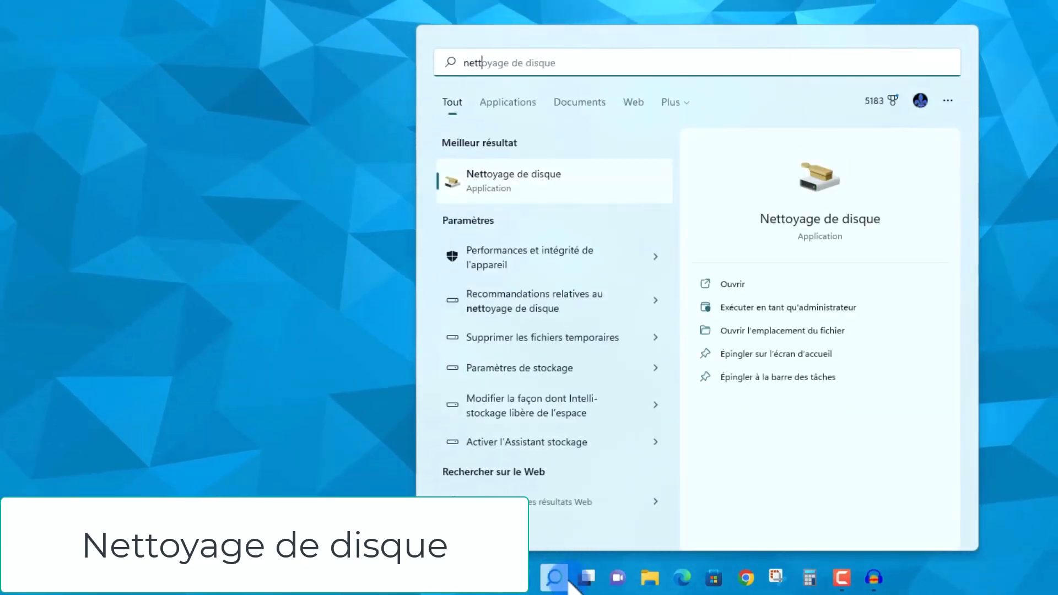
pyautogui.click(494, 189)
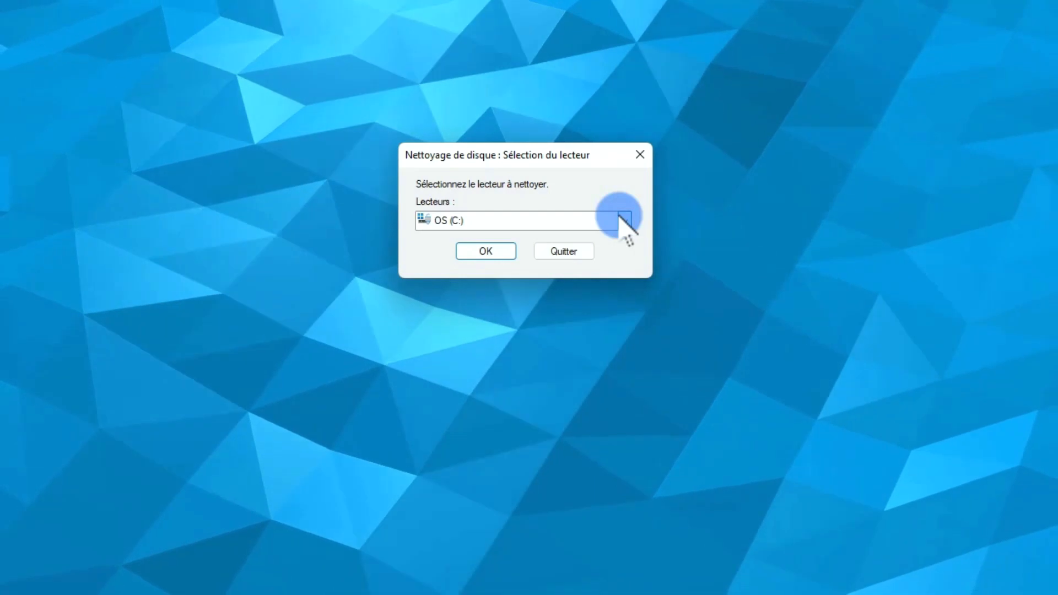
pyautogui.click(479, 252)
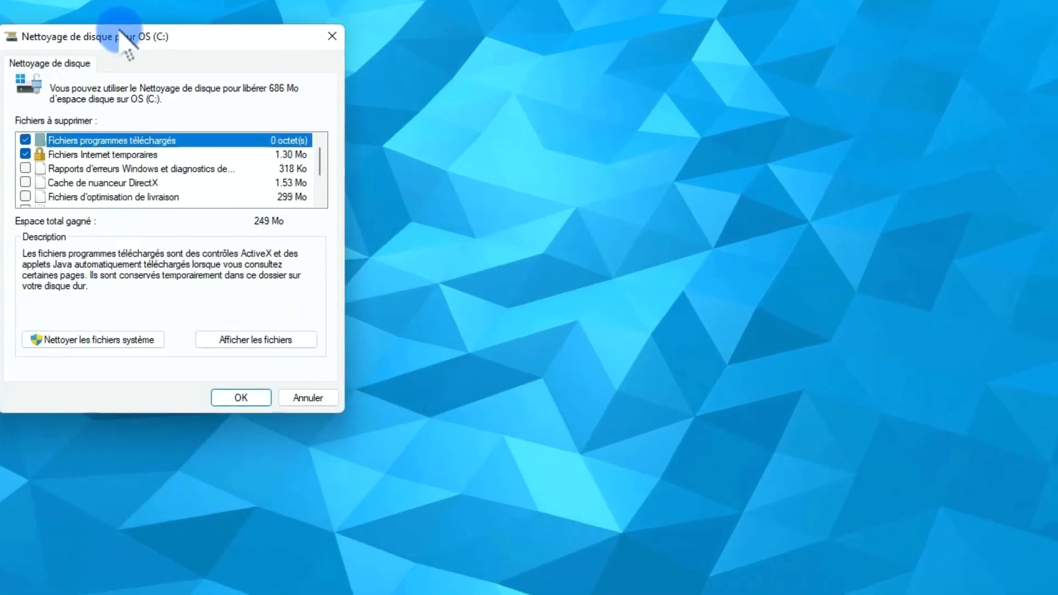
# Include error reports, the DirectX shader cache, delivery optimization files, Corbeille and temporary files in the OS (C:) cleanup, and permanently delete the chosen files.
pyautogui.moveTo(119, 33); pyautogui.dragTo(503, 132)
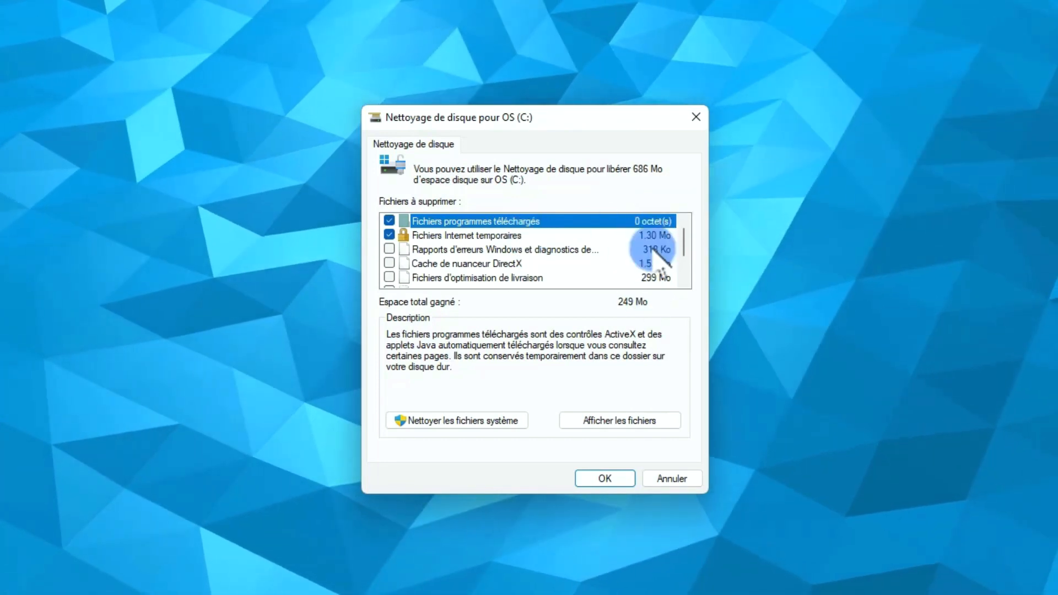
pyautogui.click(389, 249)
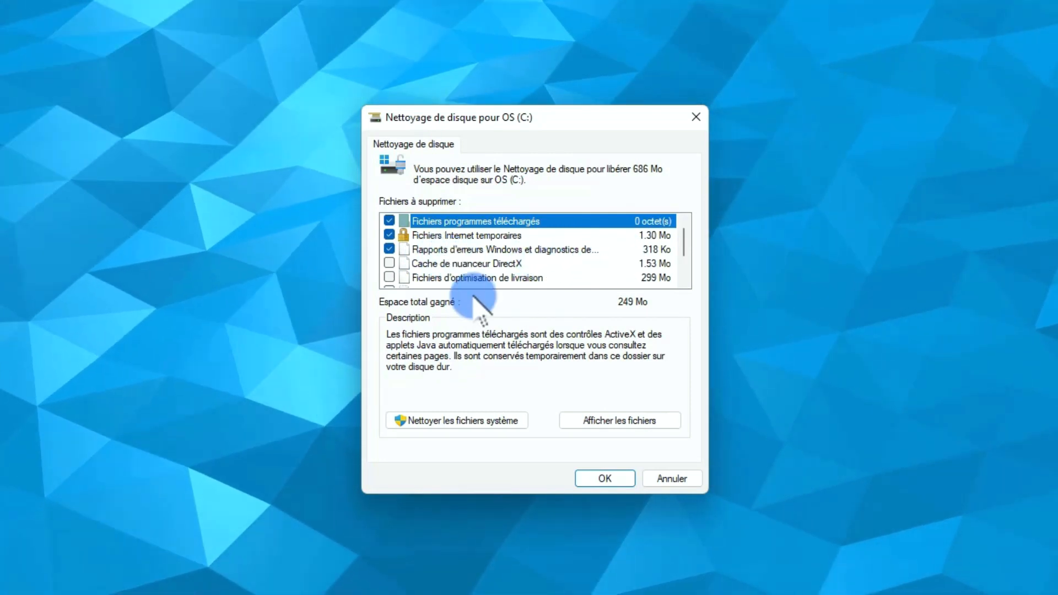
pyautogui.click(389, 264)
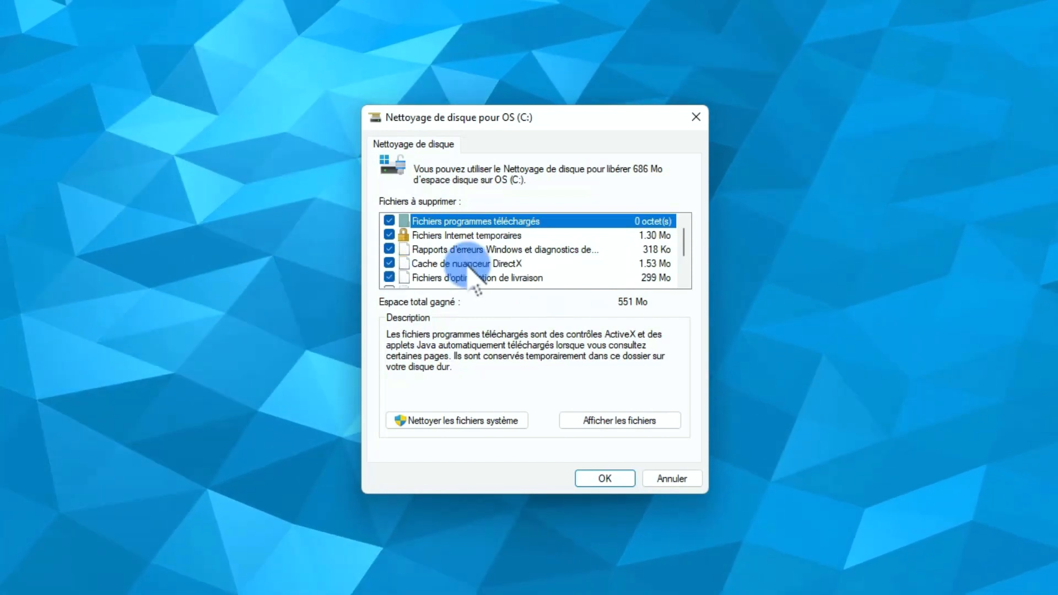
pyautogui.scroll(-1, 471, 265)
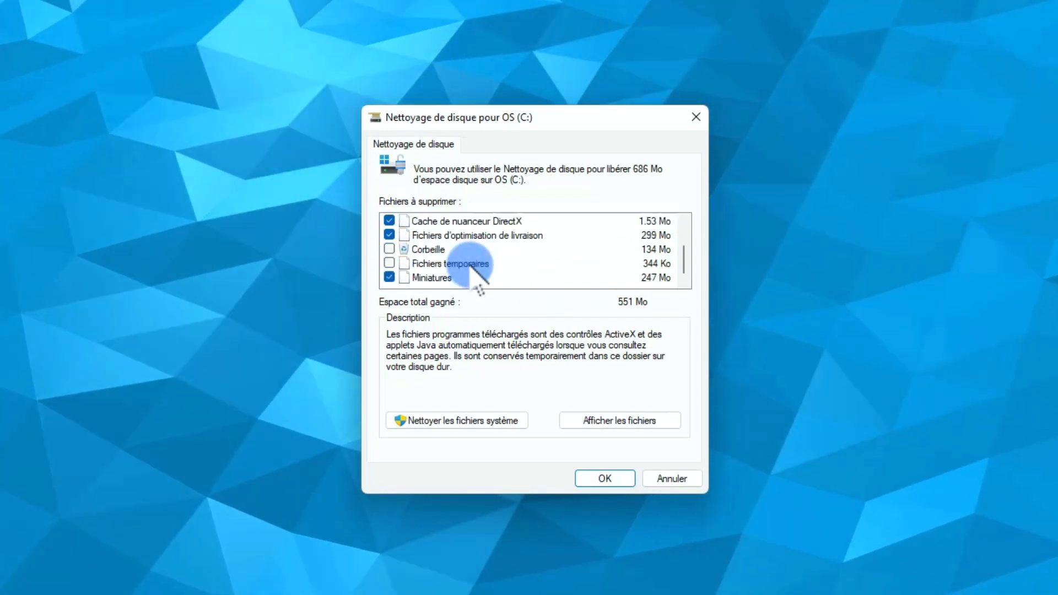
pyautogui.click(394, 263)
pyautogui.click(389, 263)
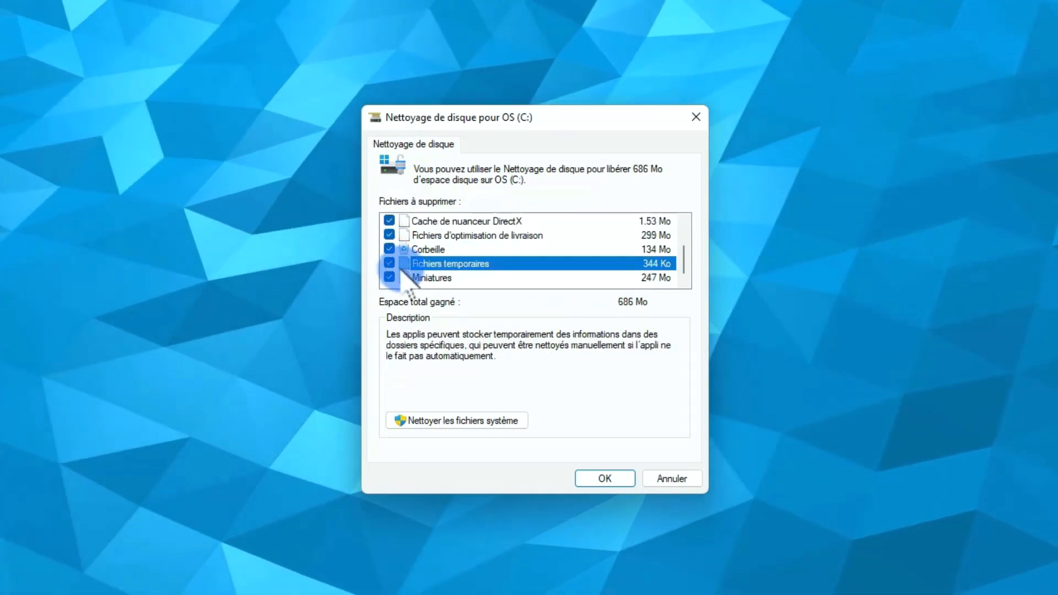
pyautogui.click(440, 250)
pyautogui.click(605, 494)
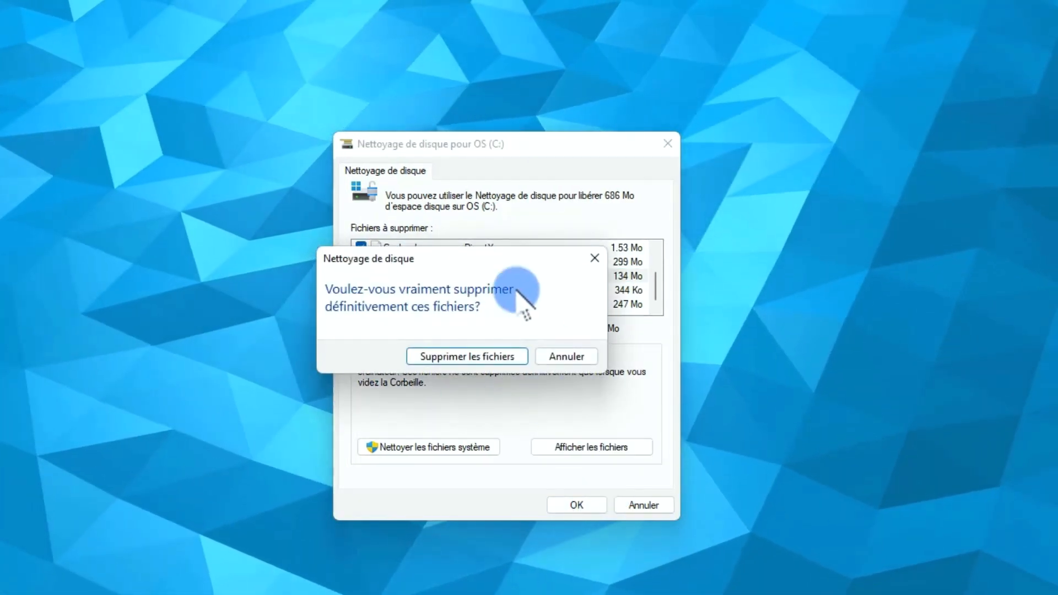
pyautogui.click(477, 358)
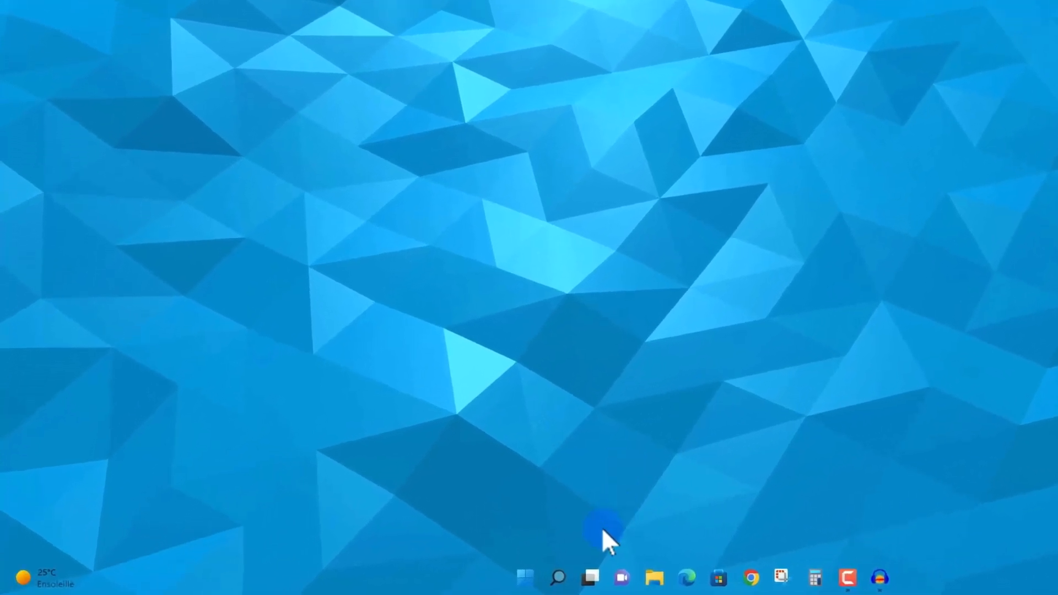
# Find and start the Planificateur de tâches application.
pyautogui.click(558, 577)
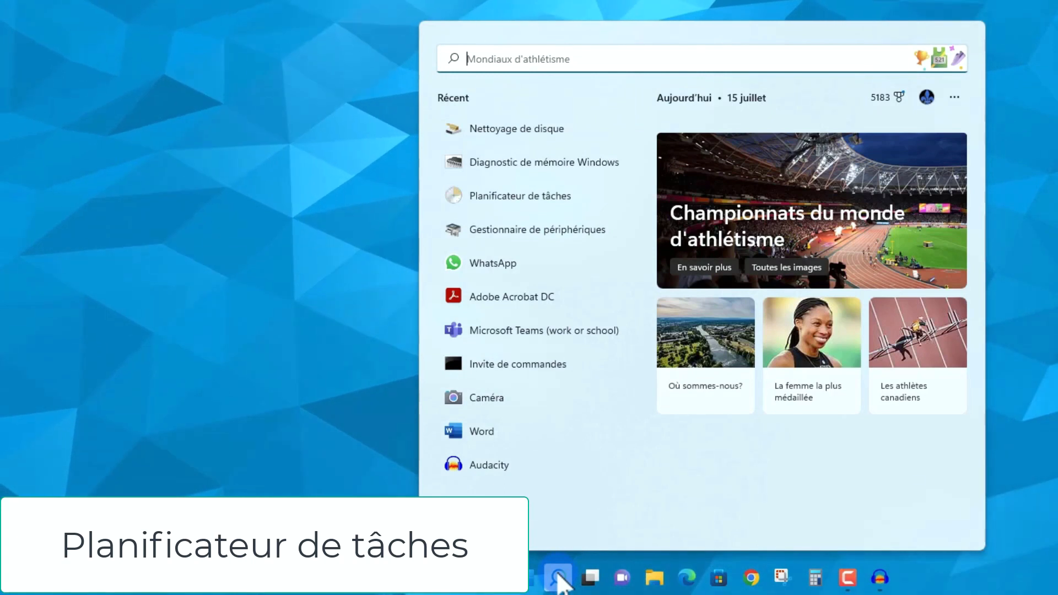
pyautogui.write('pla')
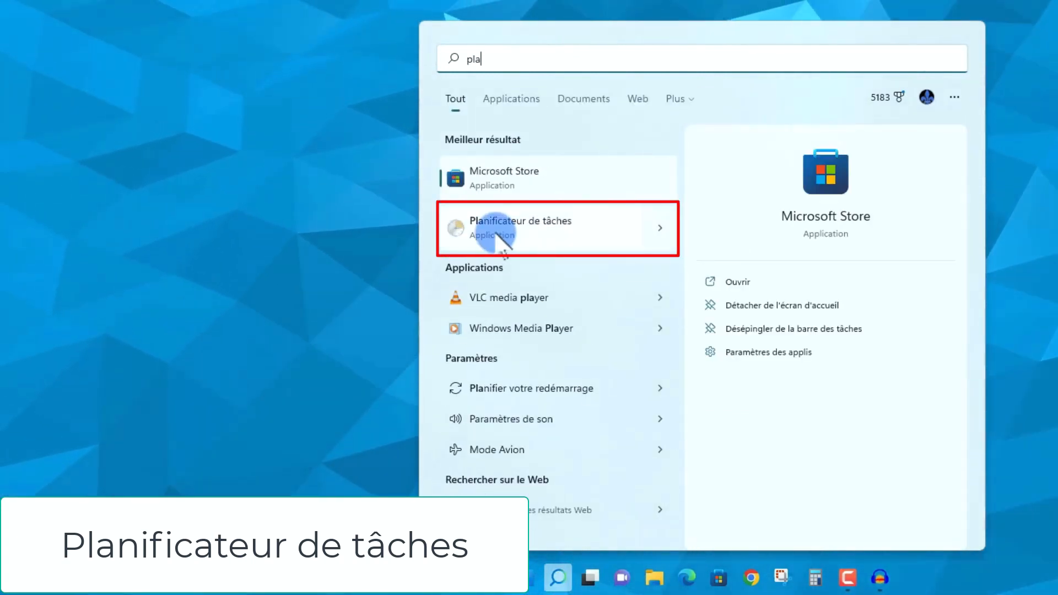
pyautogui.click(494, 233)
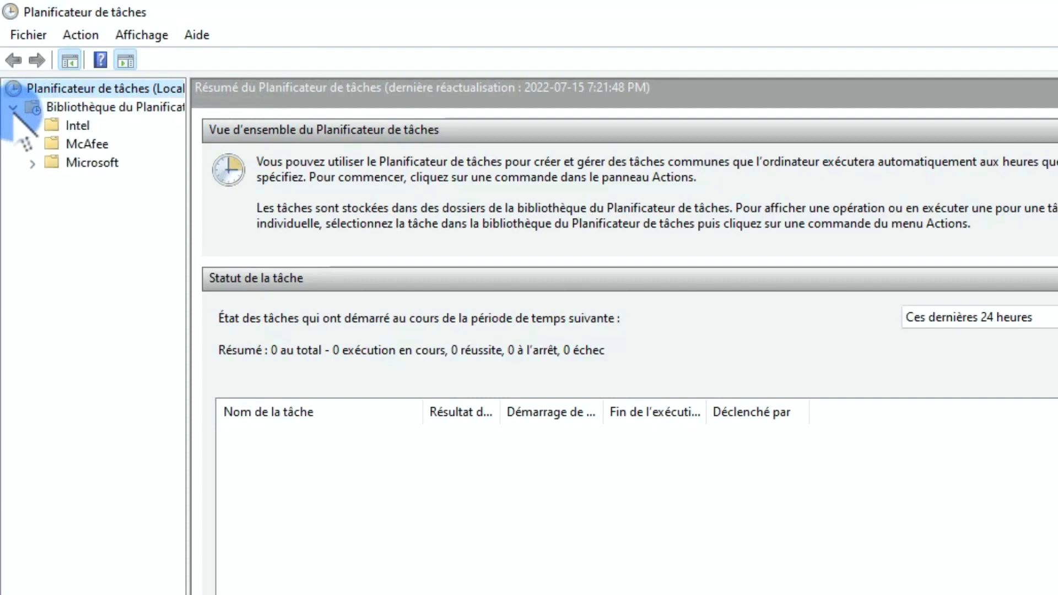
# Create a new folder named Mes tâches in the task scheduler library.
pyautogui.click(39, 110)
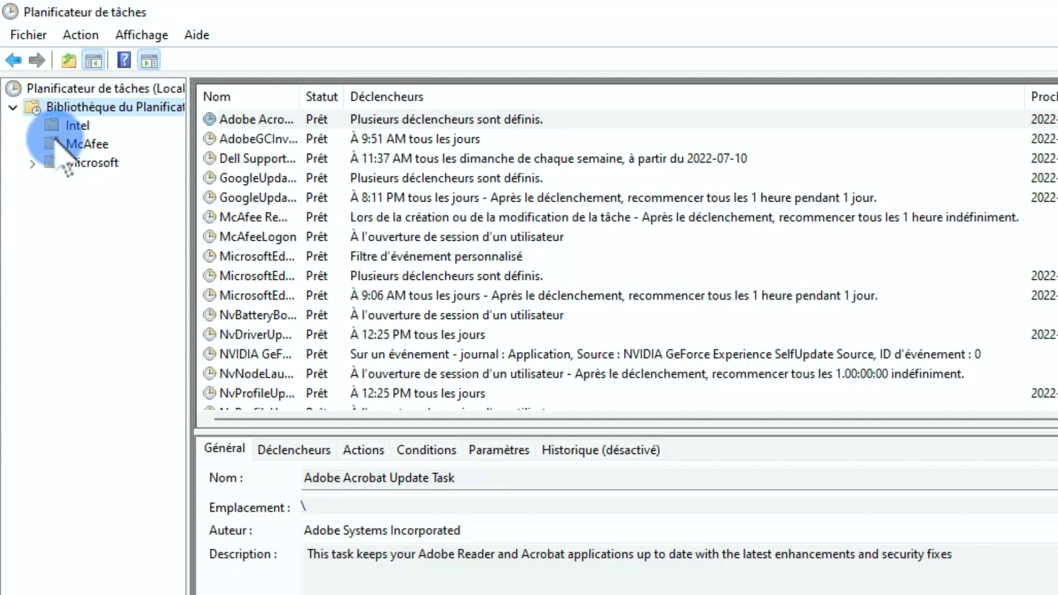
pyautogui.rightClick(72, 110)
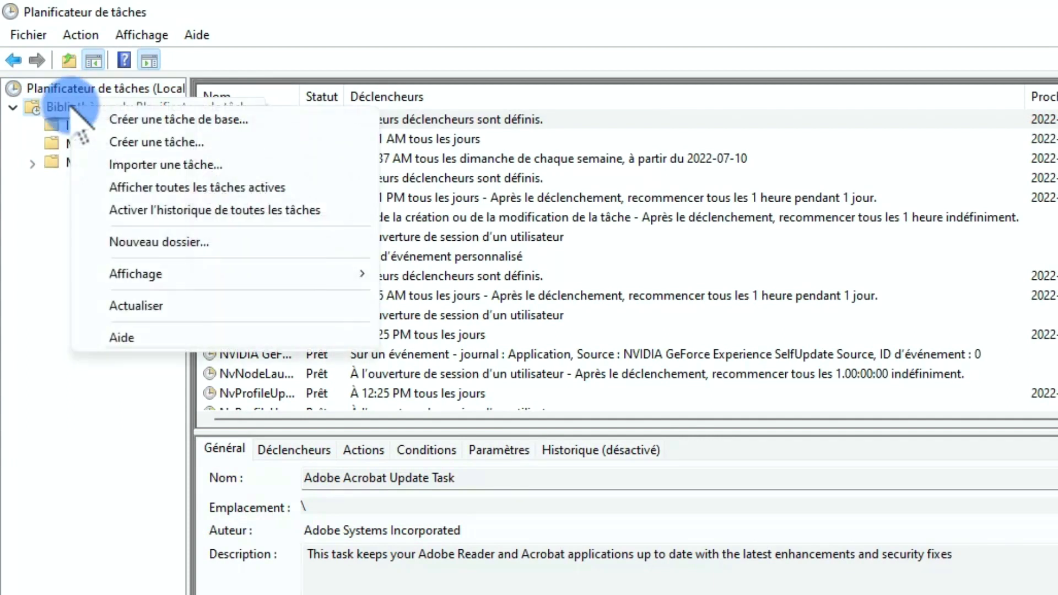
pyautogui.click(159, 241)
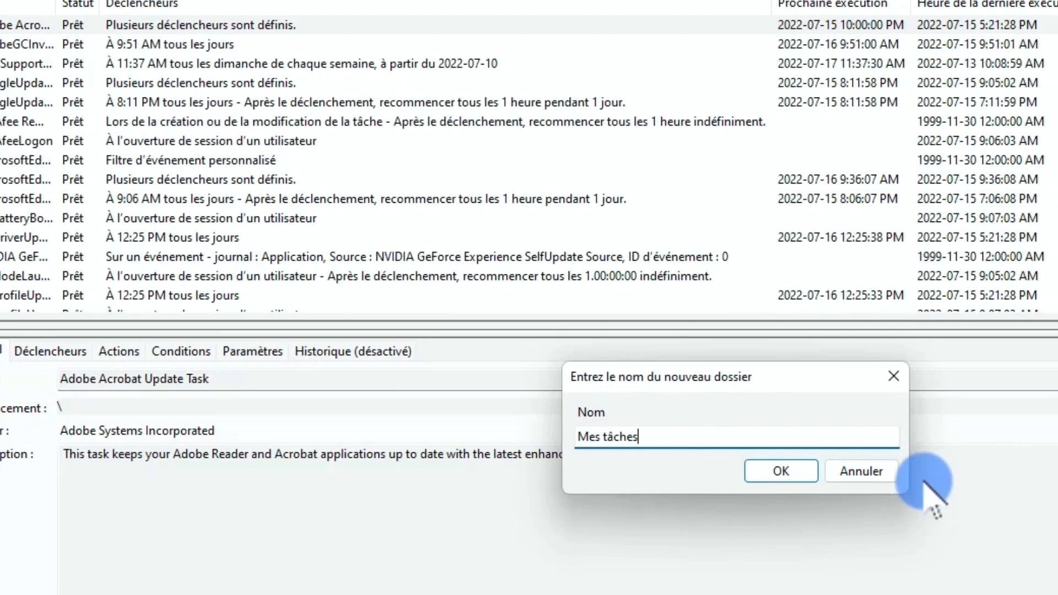
pyautogui.write('Mes tâches')
pyautogui.click(782, 471)
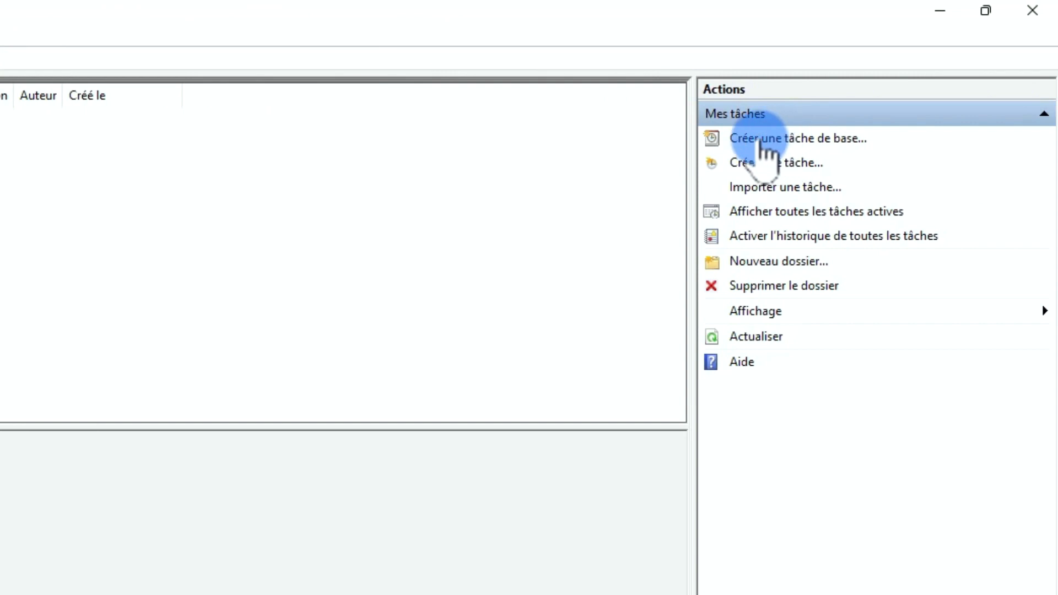
# Create a basic task named Nettoyage Disque that repeats every week on samedi at 10:00 PM, starting 2022-07-15.
pyautogui.click(762, 139)
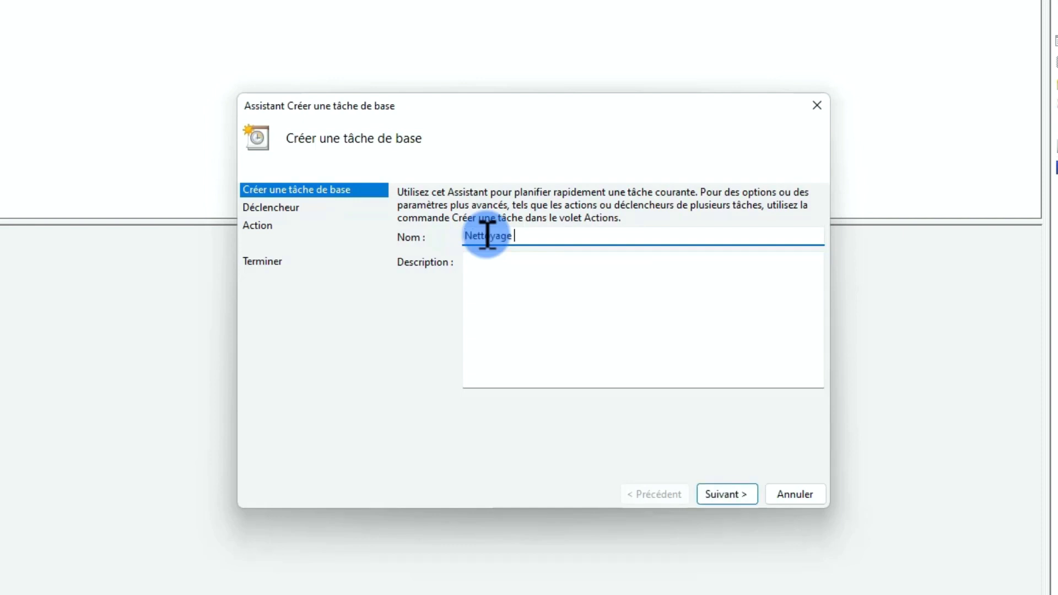
pyautogui.write('Disque')
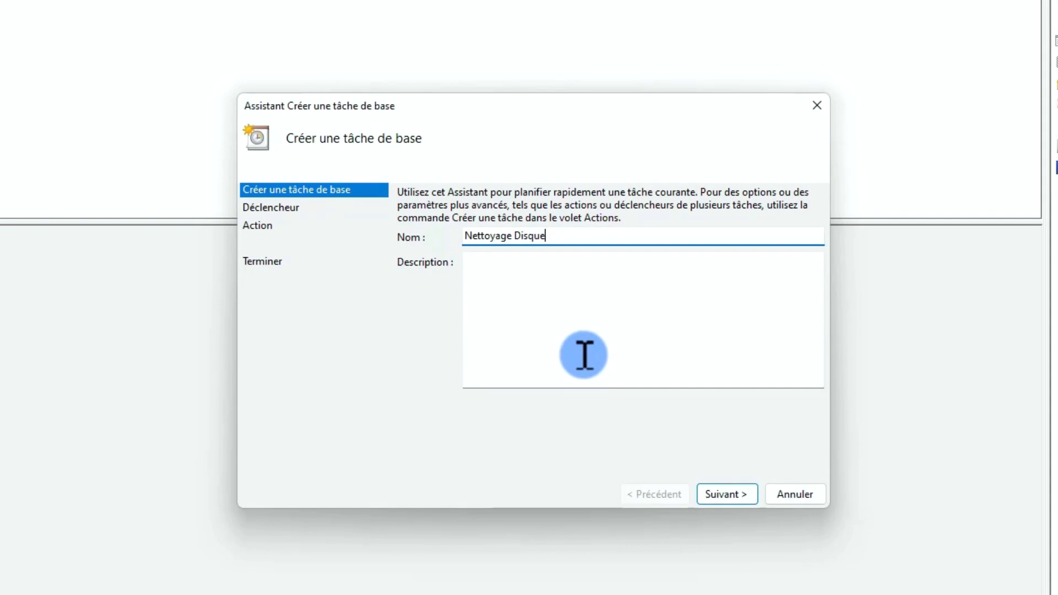
pyautogui.click(722, 494)
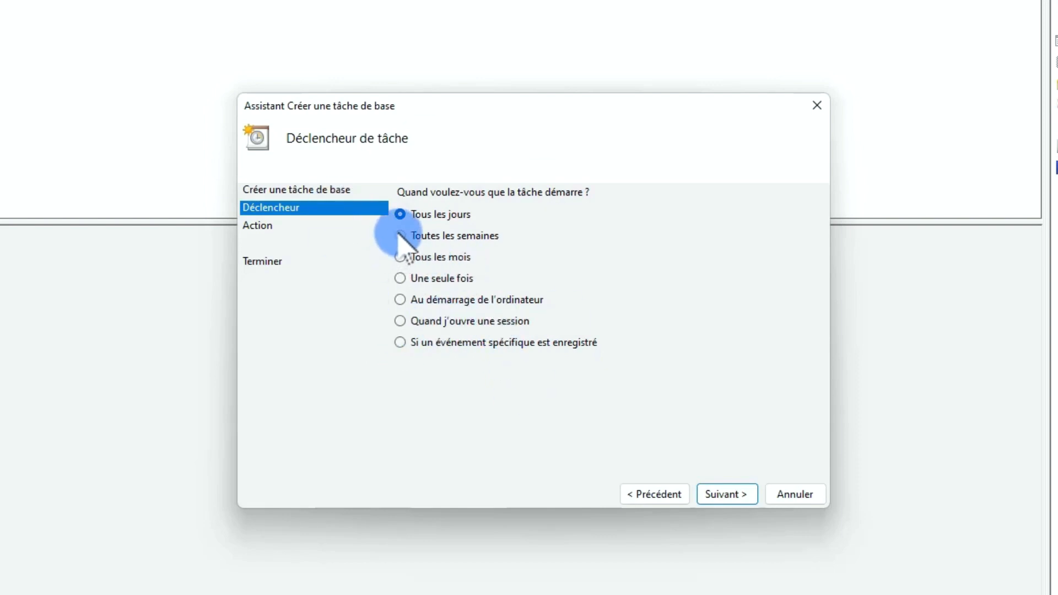
pyautogui.click(726, 494)
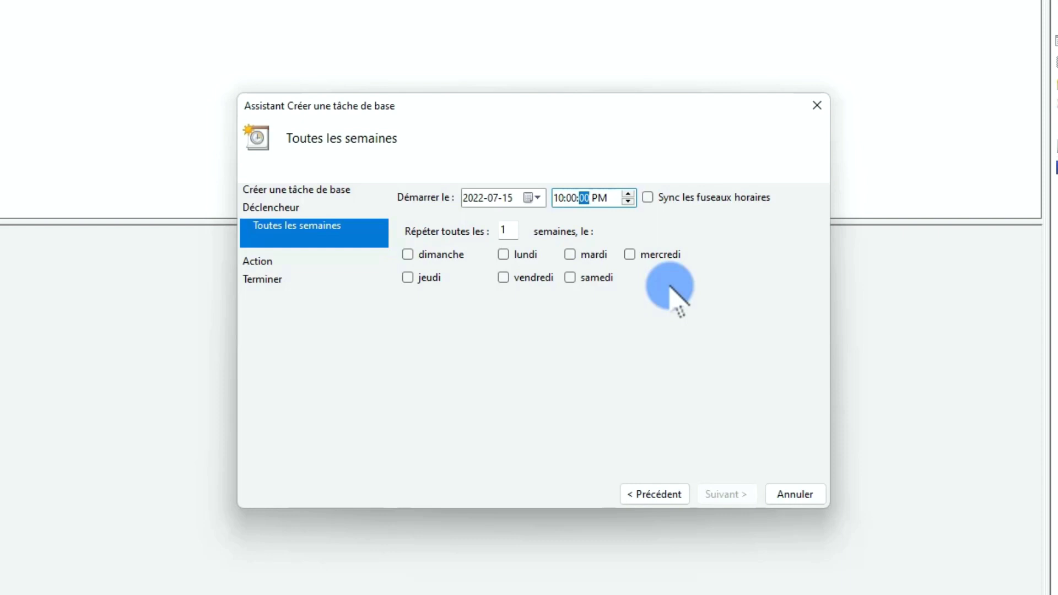
pyautogui.click(570, 277)
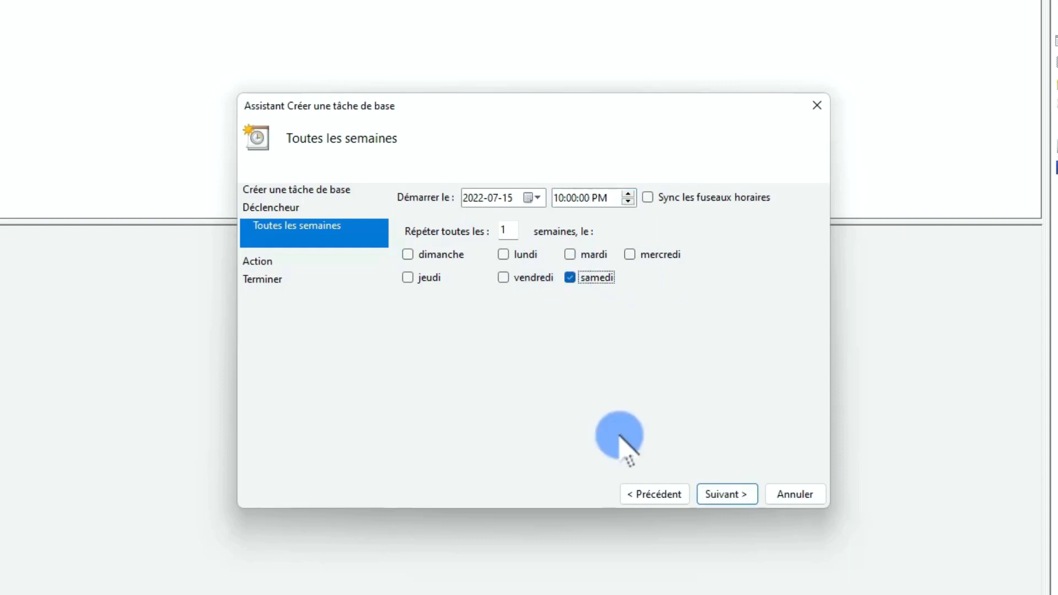
pyautogui.click(718, 495)
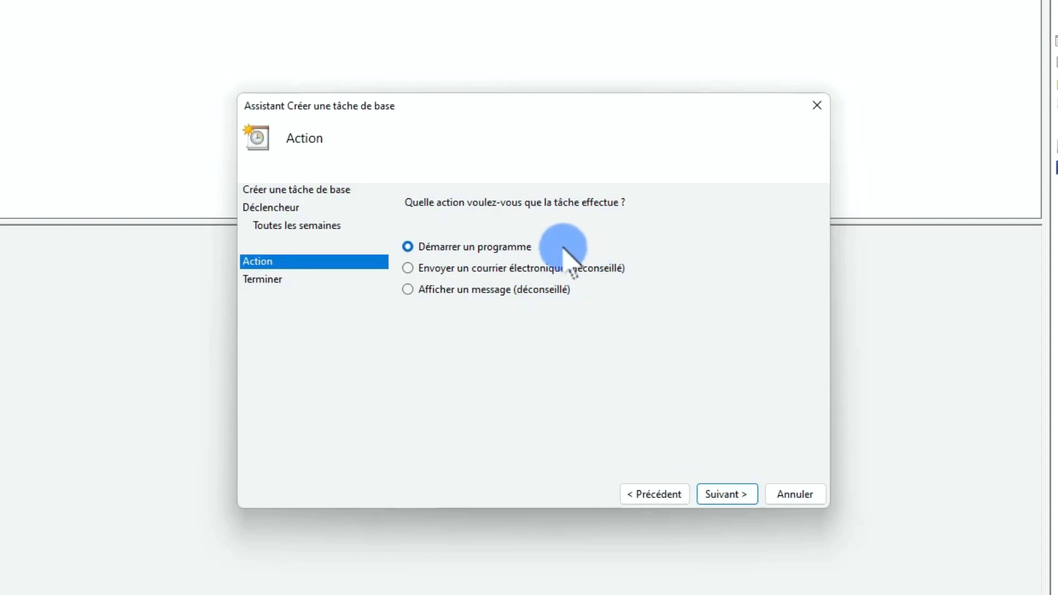
# Make the task start a program, and choose the cleanmgr application from C:\Windows\System32.
pyautogui.click(726, 494)
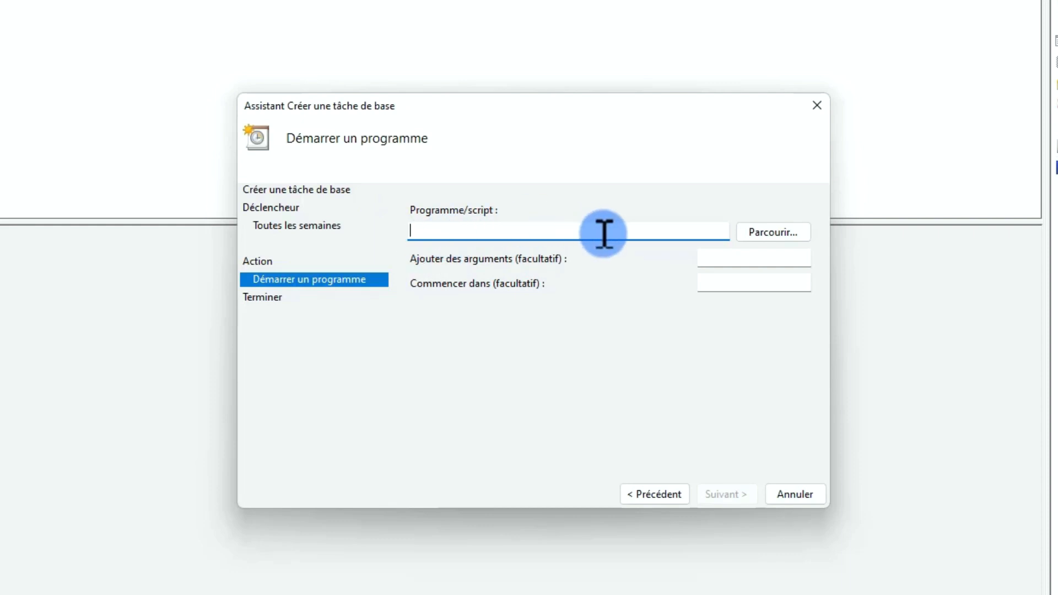
pyautogui.click(749, 233)
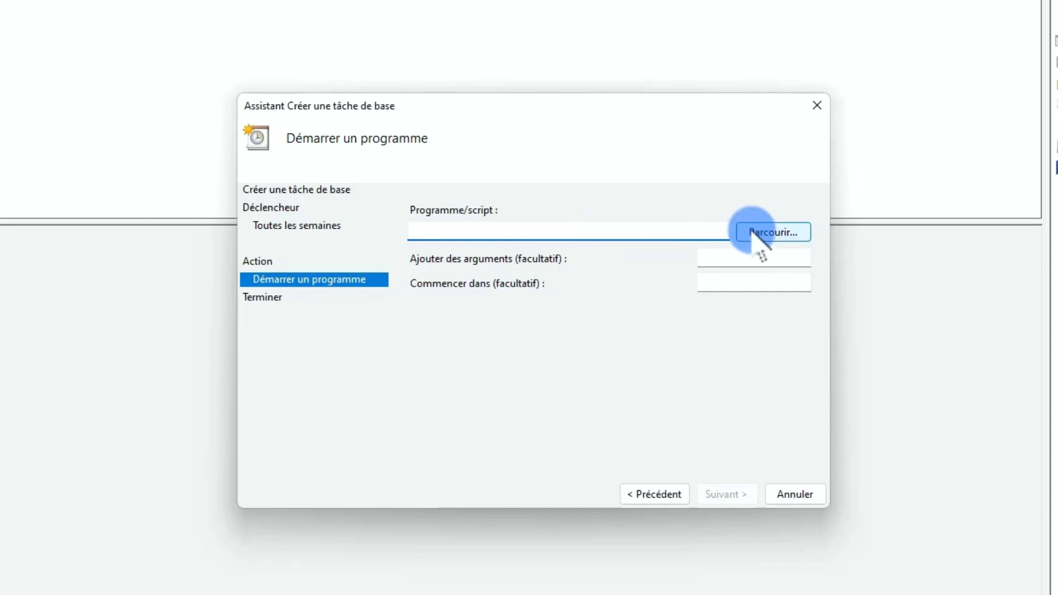
pyautogui.click(752, 232)
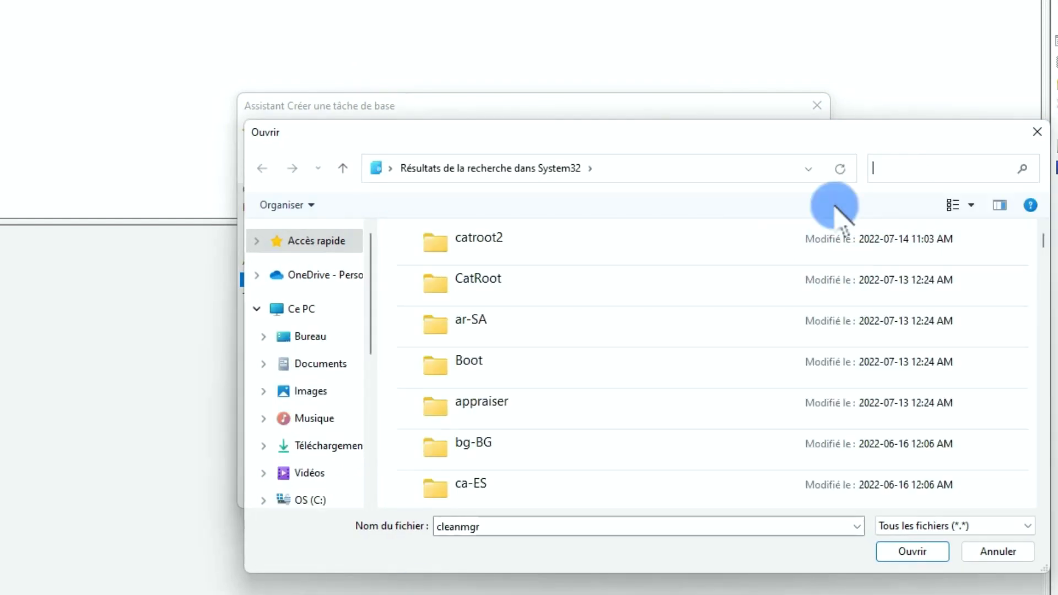
pyautogui.click(909, 168)
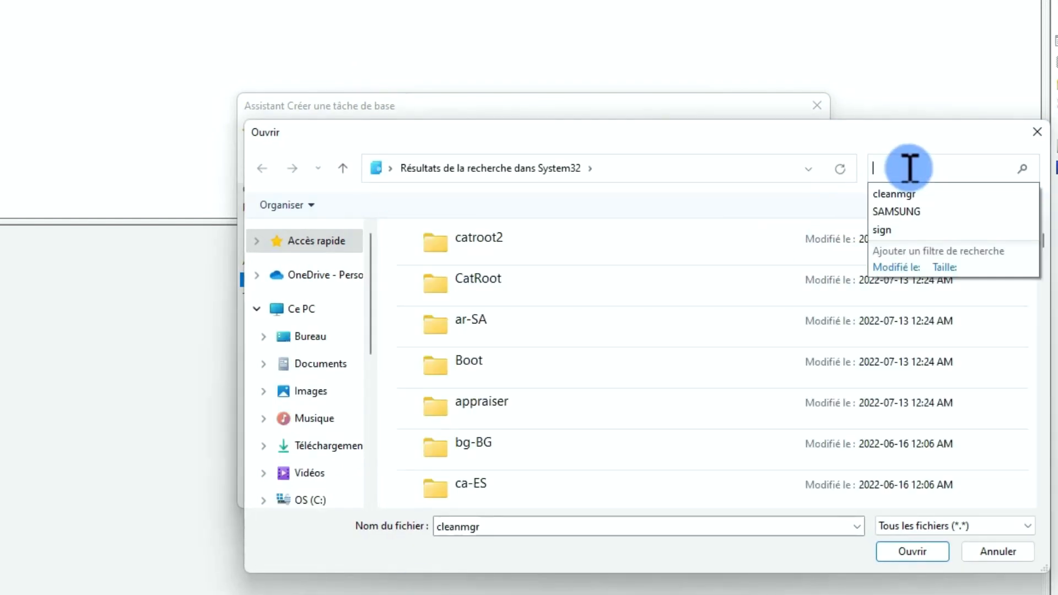
pyautogui.write('cleanmgr')
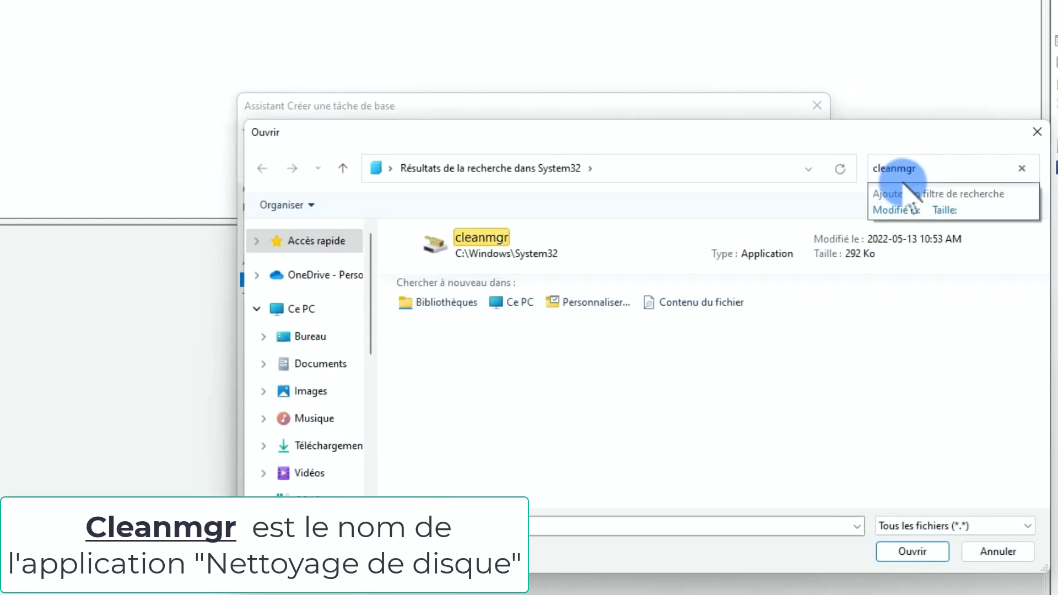
pyautogui.click(463, 284)
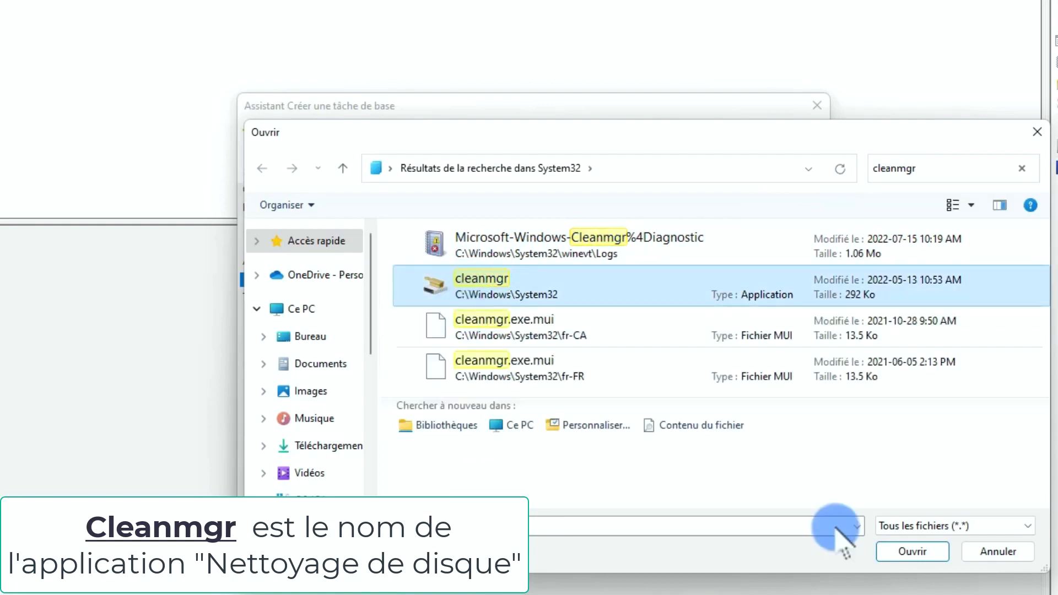
pyautogui.click(914, 553)
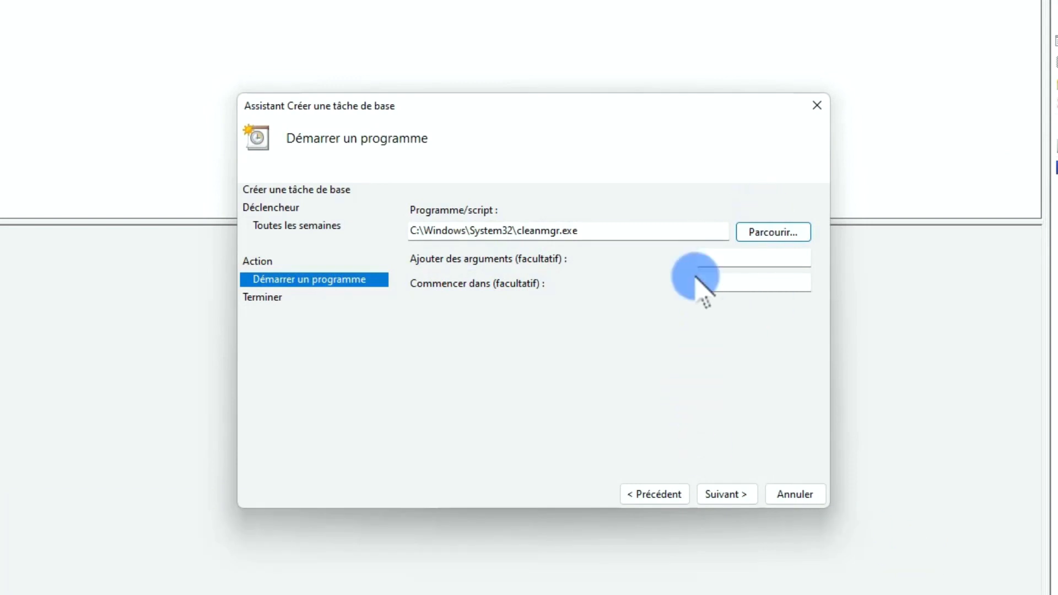
# Finish creating the Nettoyage Disque task and run it.
pyautogui.click(723, 495)
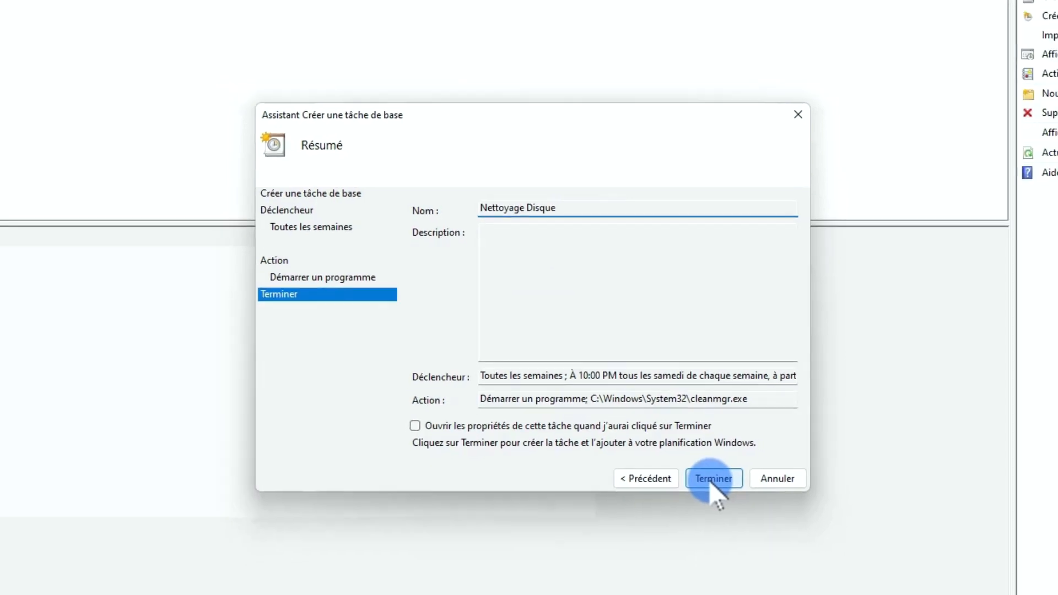
pyautogui.click(726, 495)
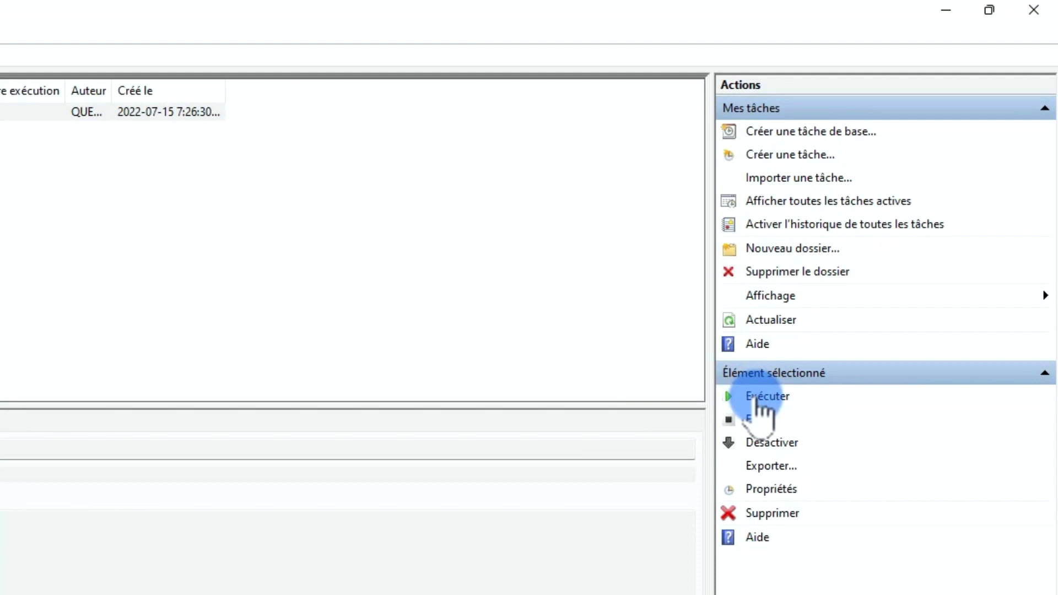
pyautogui.click(760, 396)
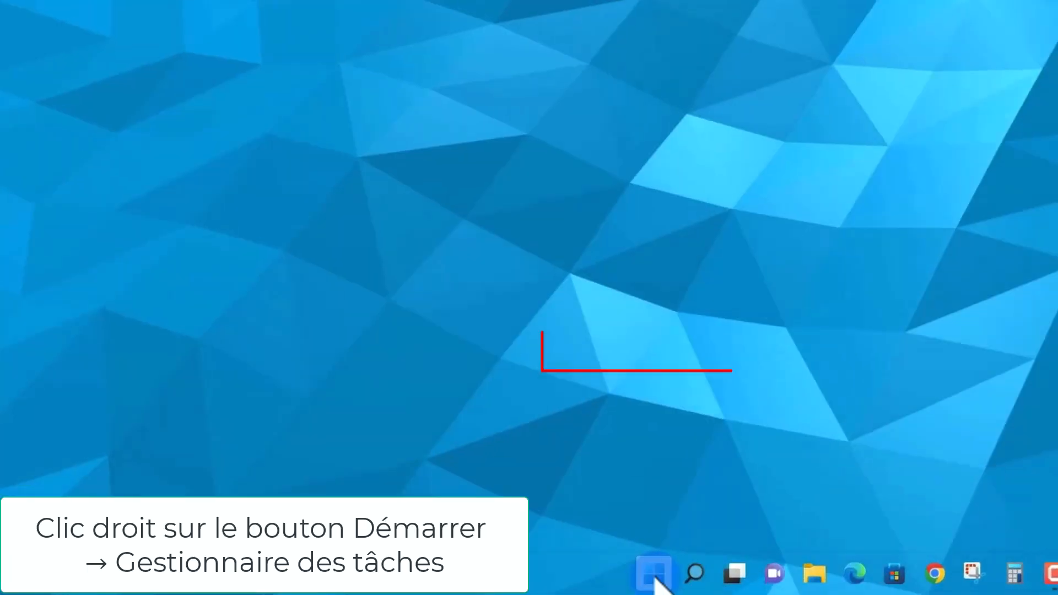
# Open the Gestionnaire des tâches, reposition its window and display the list of startup applications.
pyautogui.rightClick(654, 577)
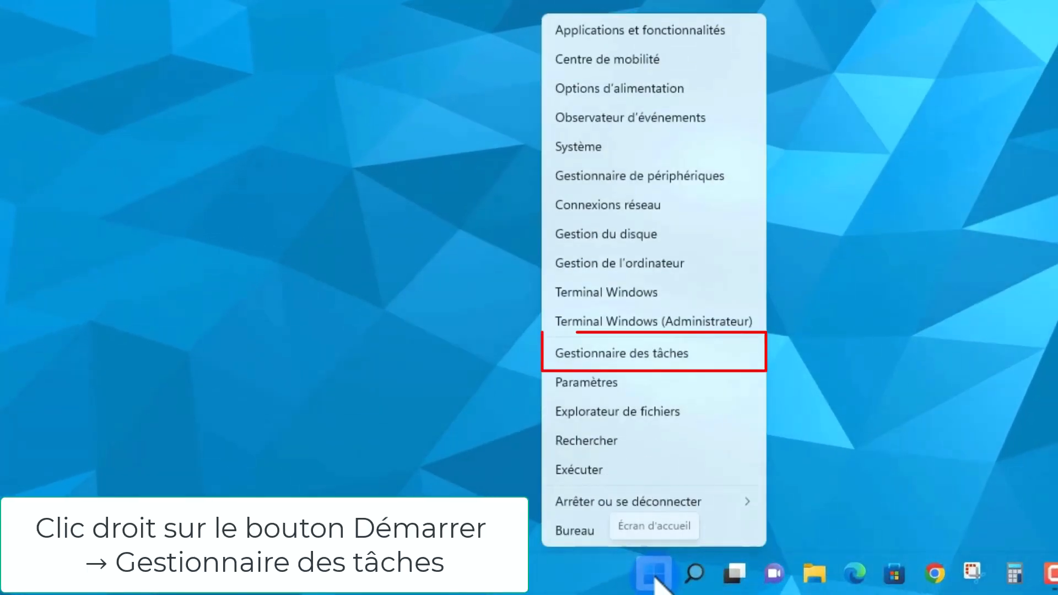
pyautogui.click(667, 355)
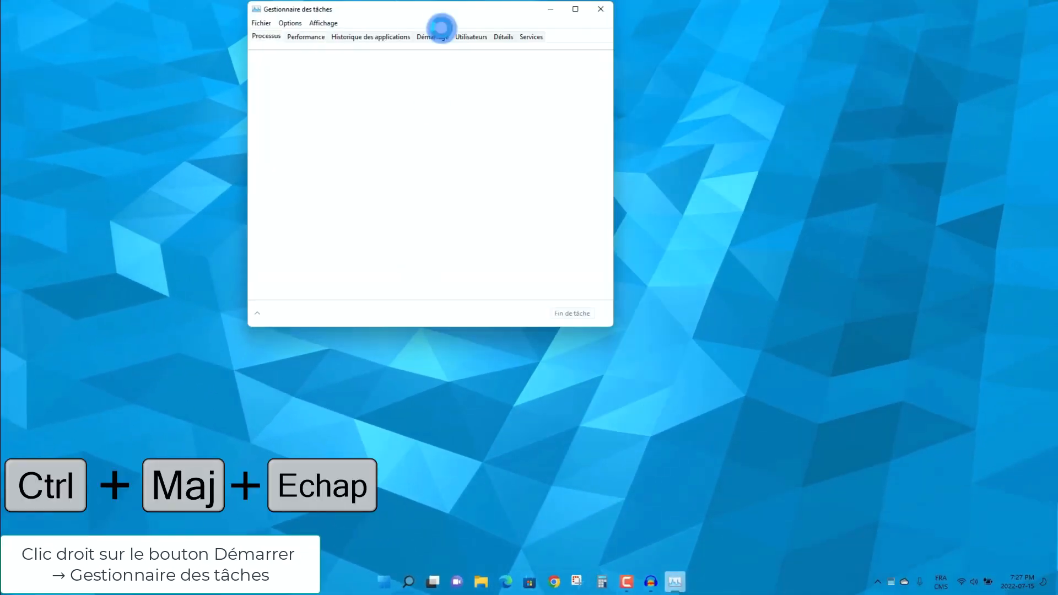
pyautogui.moveTo(438, 9); pyautogui.dragTo(535, 88)
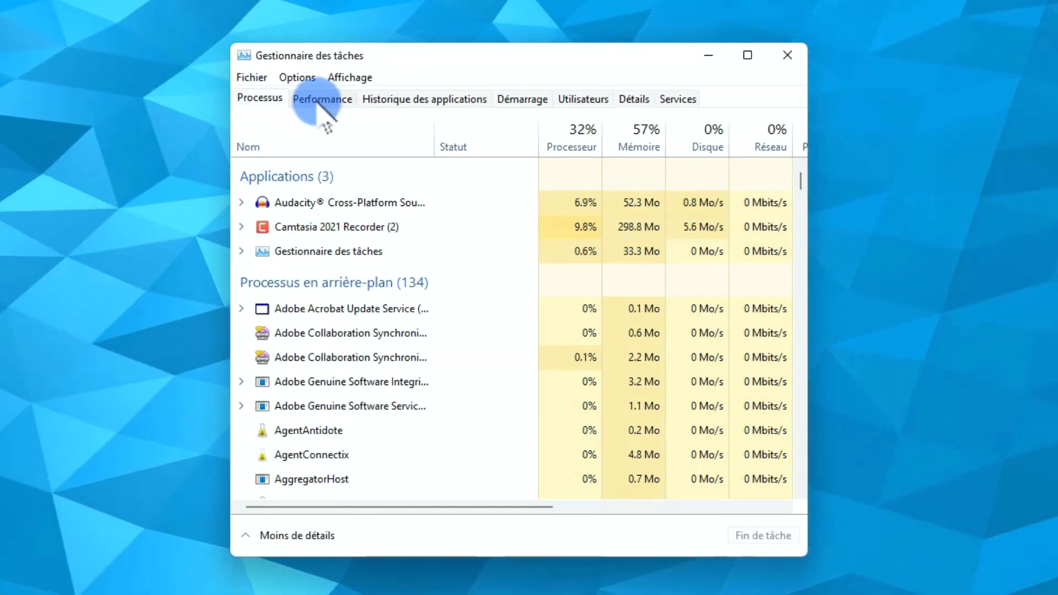
pyautogui.click(529, 100)
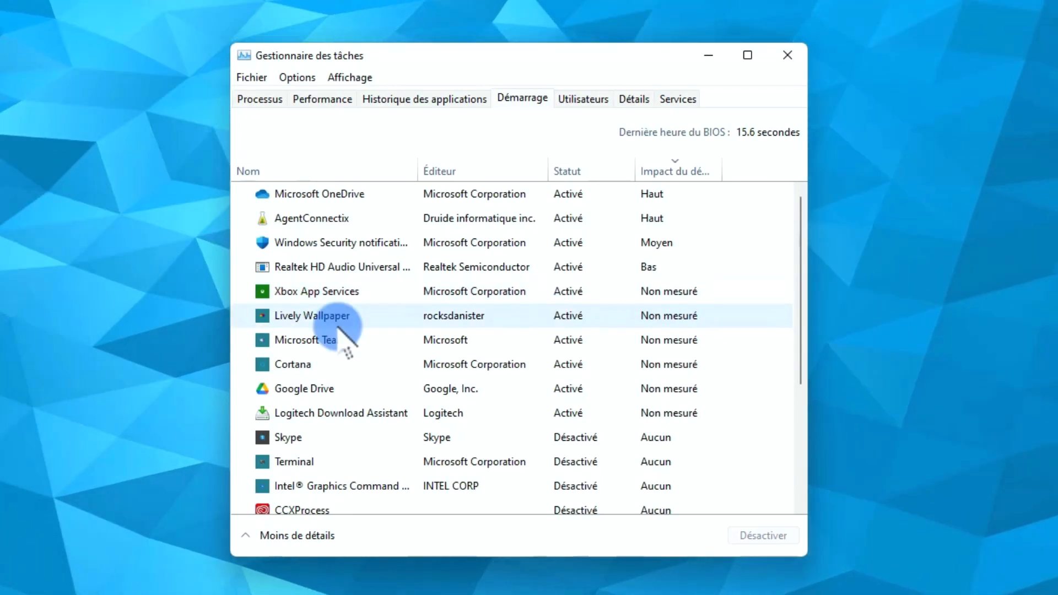
# Disable the automatic startup of Xbox App Services and Microsoft Teams.
pyautogui.click(292, 292)
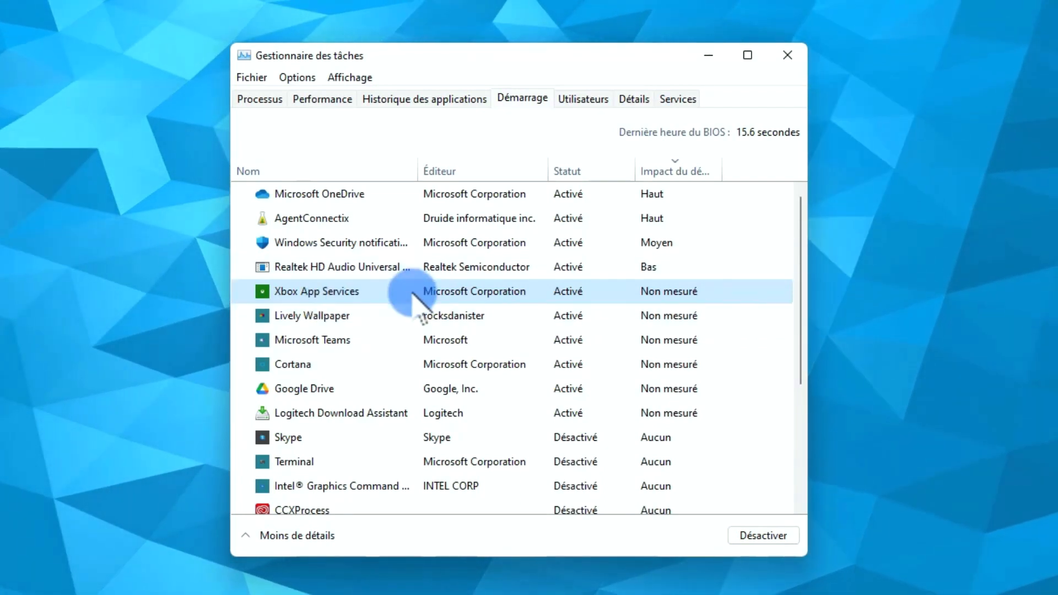
pyautogui.click(758, 534)
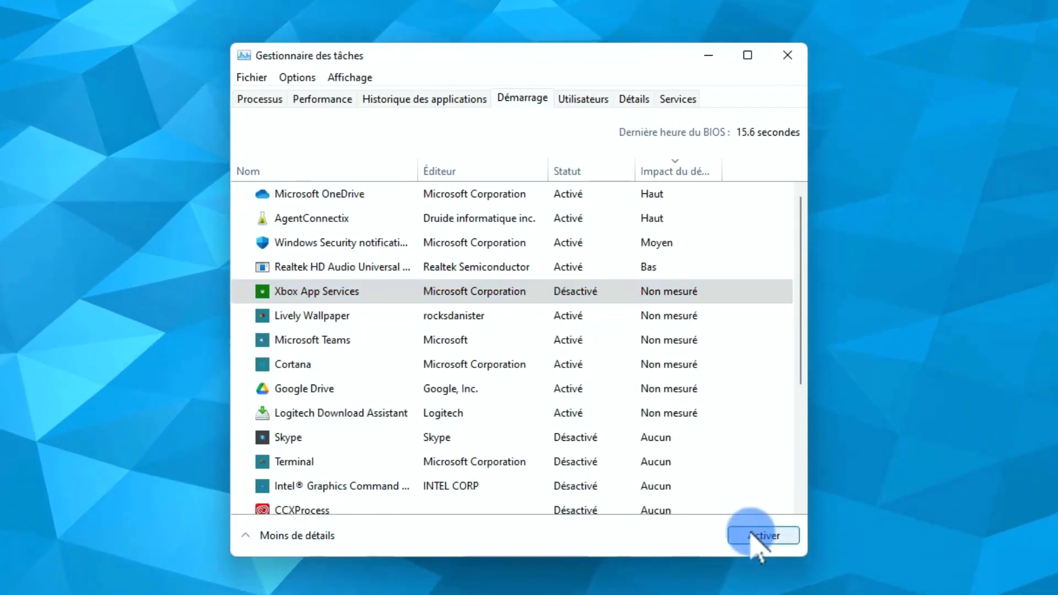
pyautogui.click(549, 443)
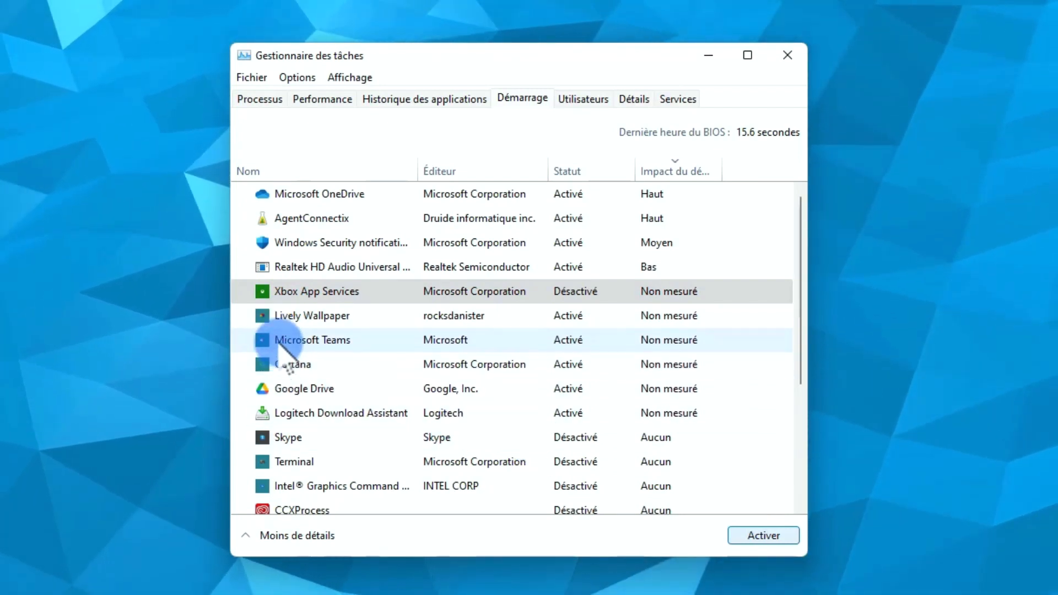
pyautogui.click(329, 343)
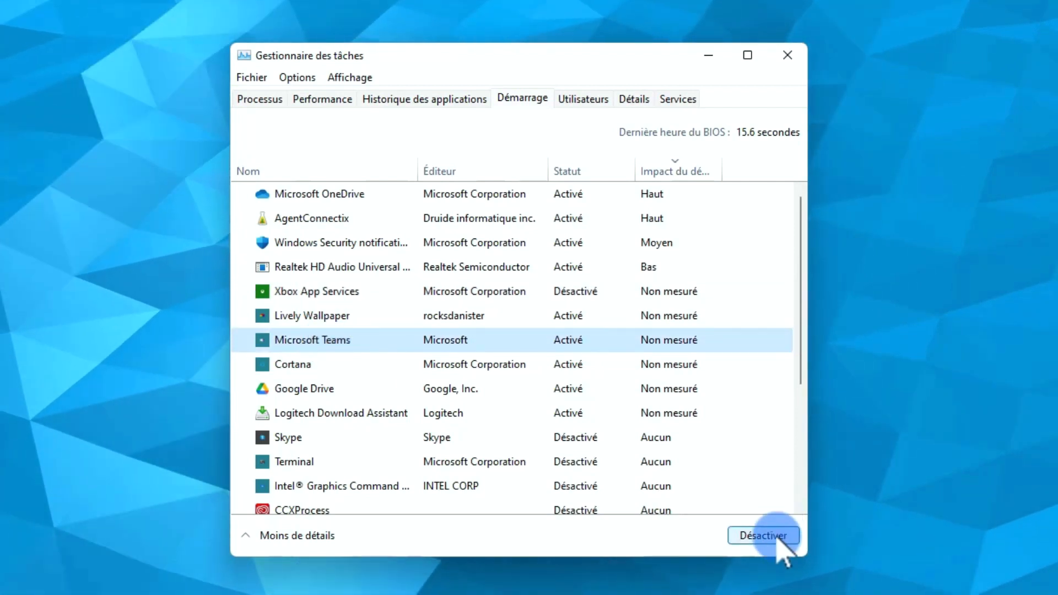
pyautogui.click(777, 538)
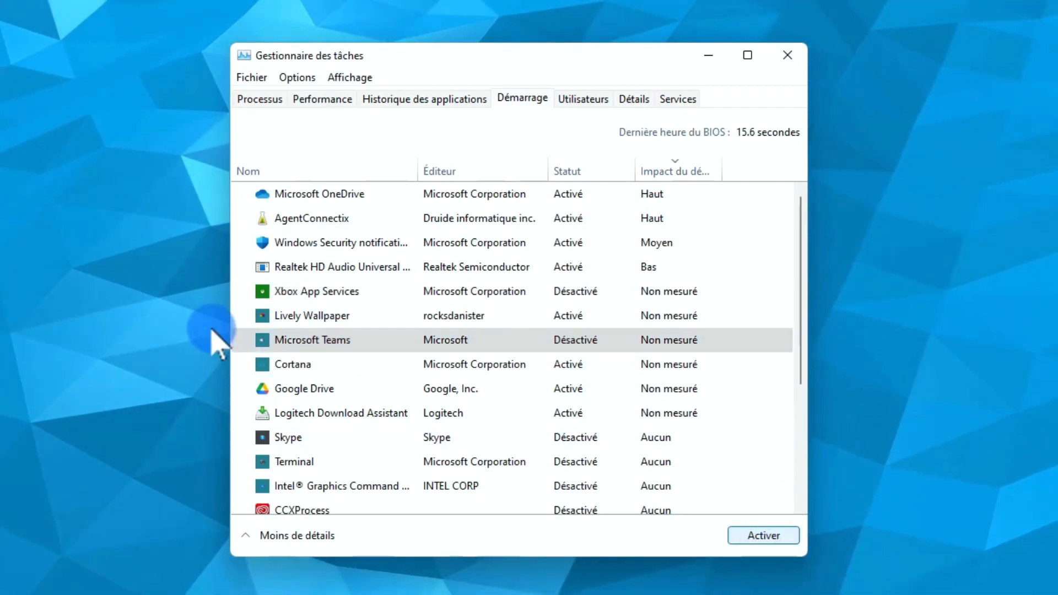
pyautogui.click(274, 349)
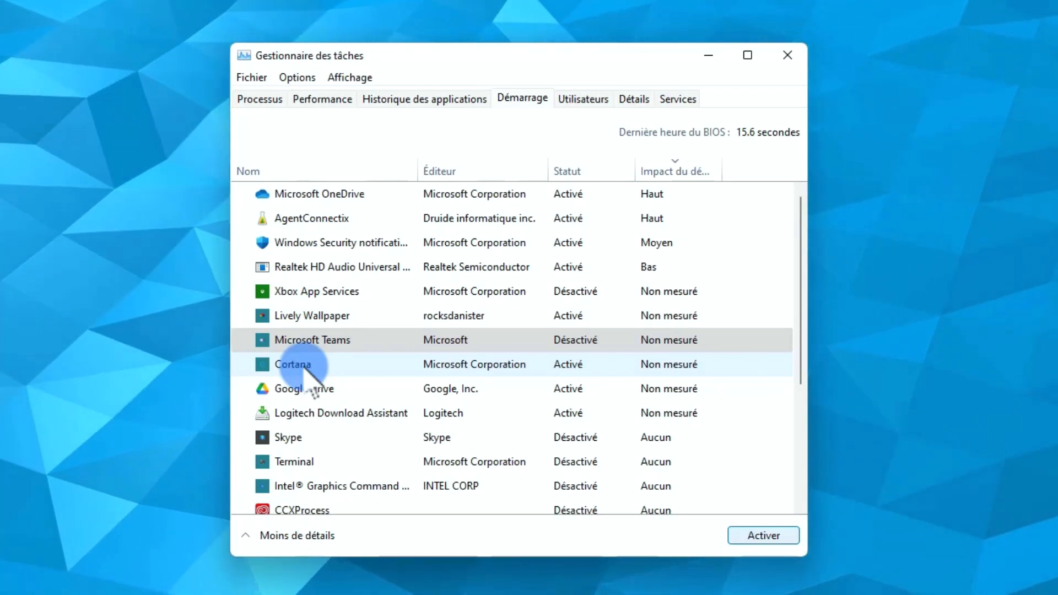
# Disable Cortana so that it does not launch when Windows starts.
pyautogui.click(305, 369)
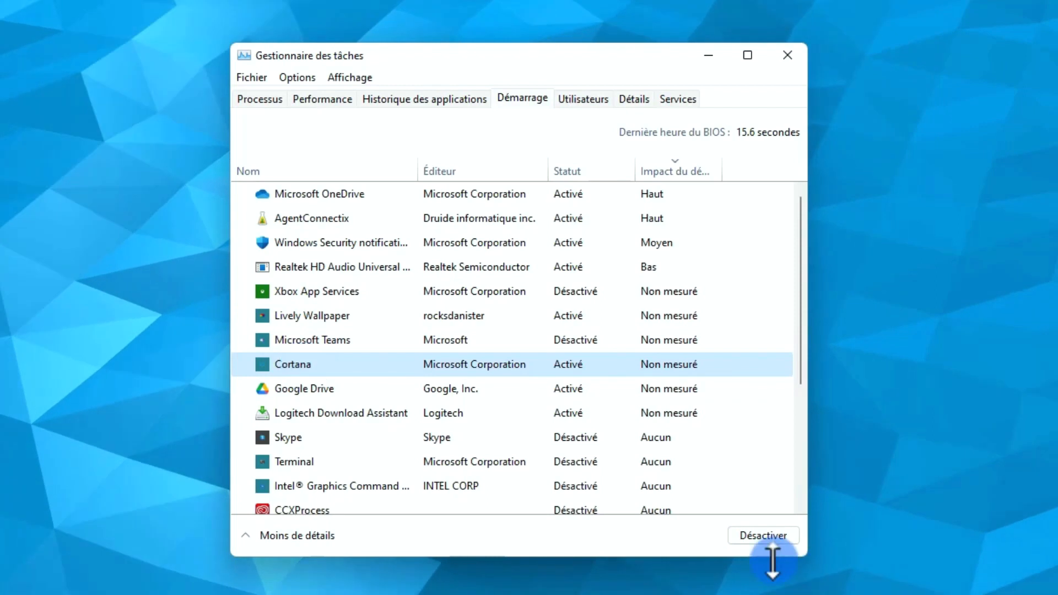
pyautogui.click(767, 537)
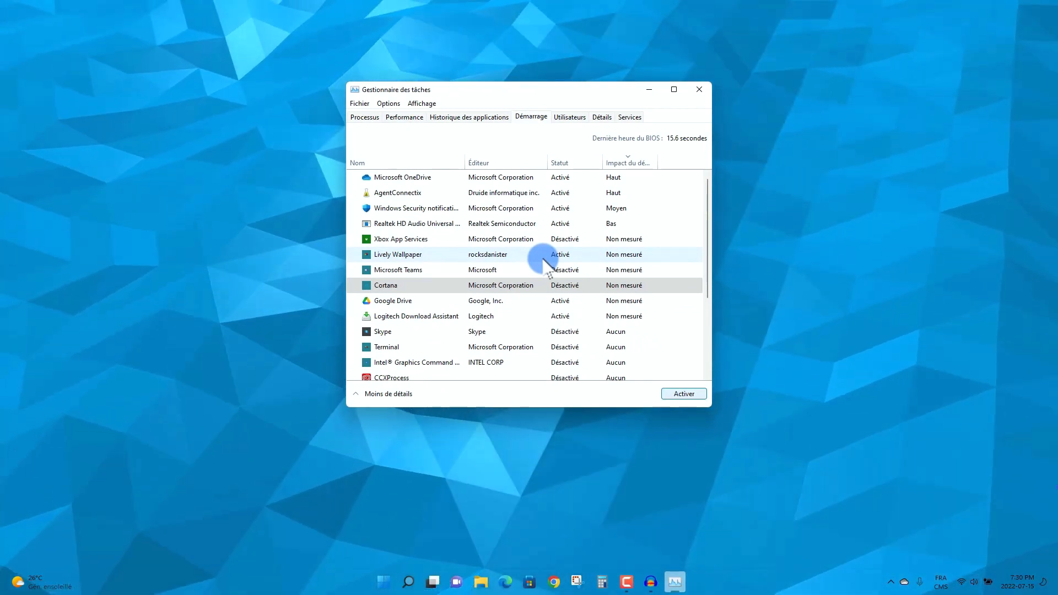
pyautogui.click(554, 285)
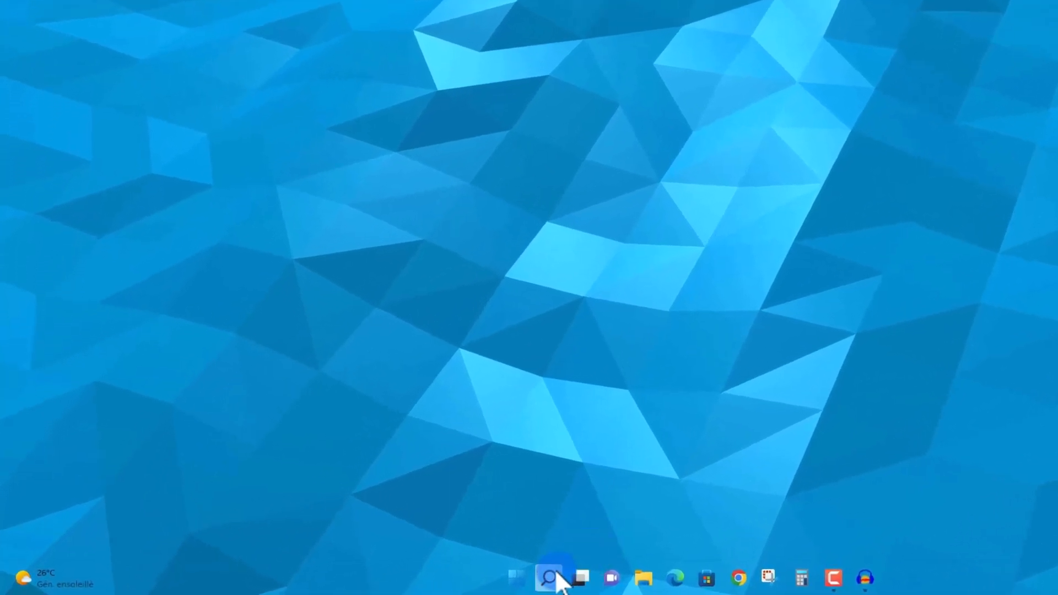
# Search Windows for the Diagnostic de mémoire Windows application and launch it.
pyautogui.click(549, 578)
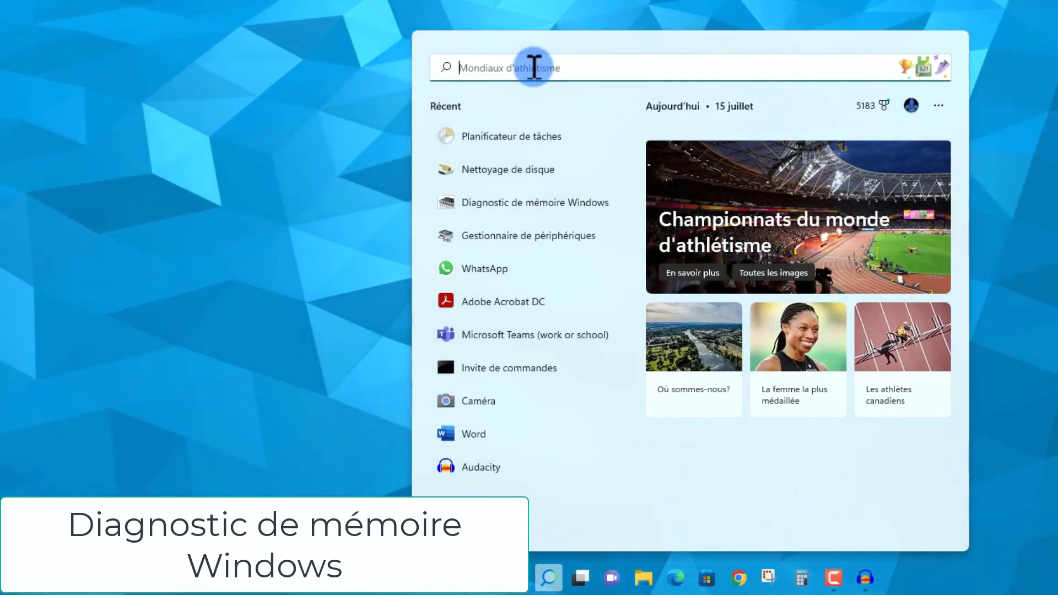
pyautogui.write('diagnostic de mémoire Windows')
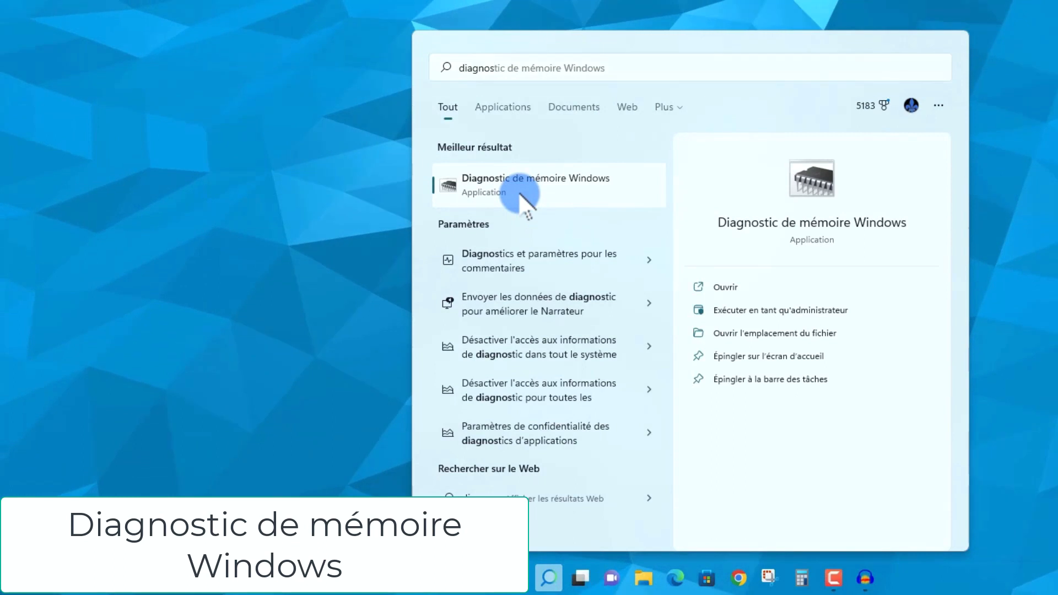
pyautogui.click(521, 193)
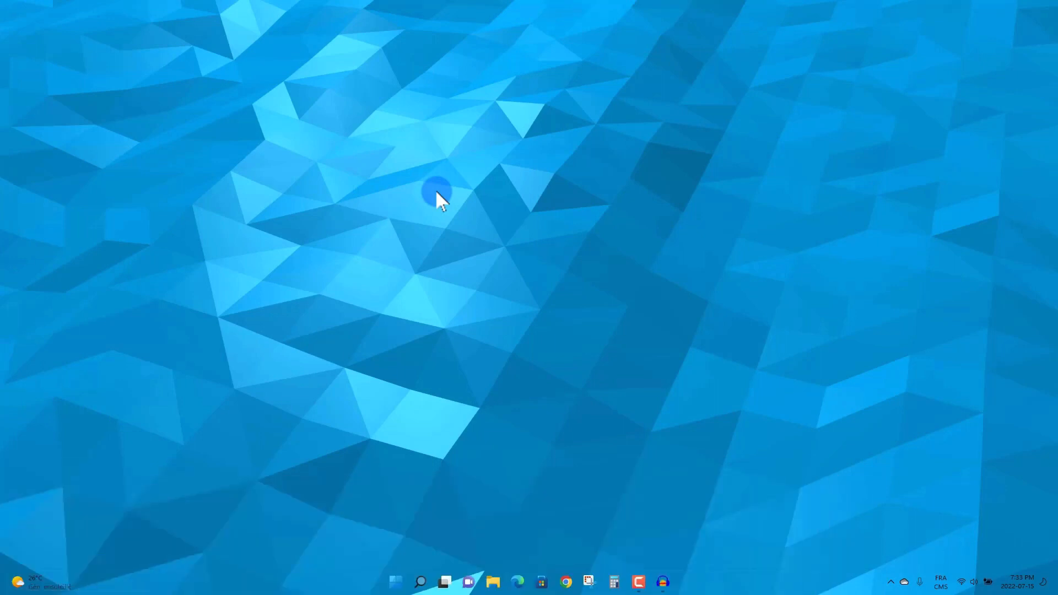
# Run the mrt malicious software removal tool and start a quick scan (Analyse rapide) of the computer.
pyautogui.click(421, 581)
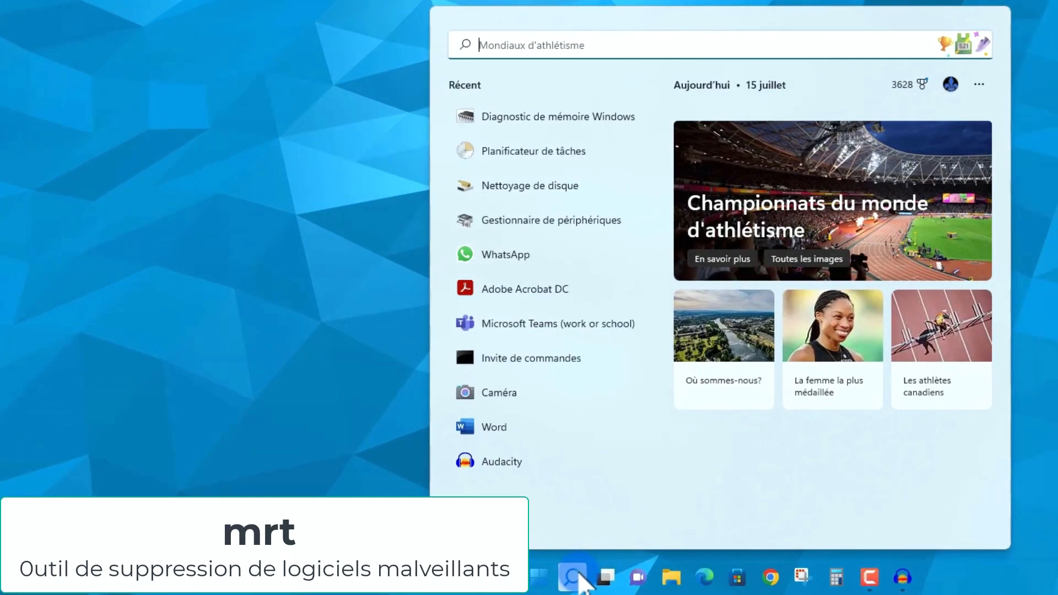
pyautogui.write('mrt')
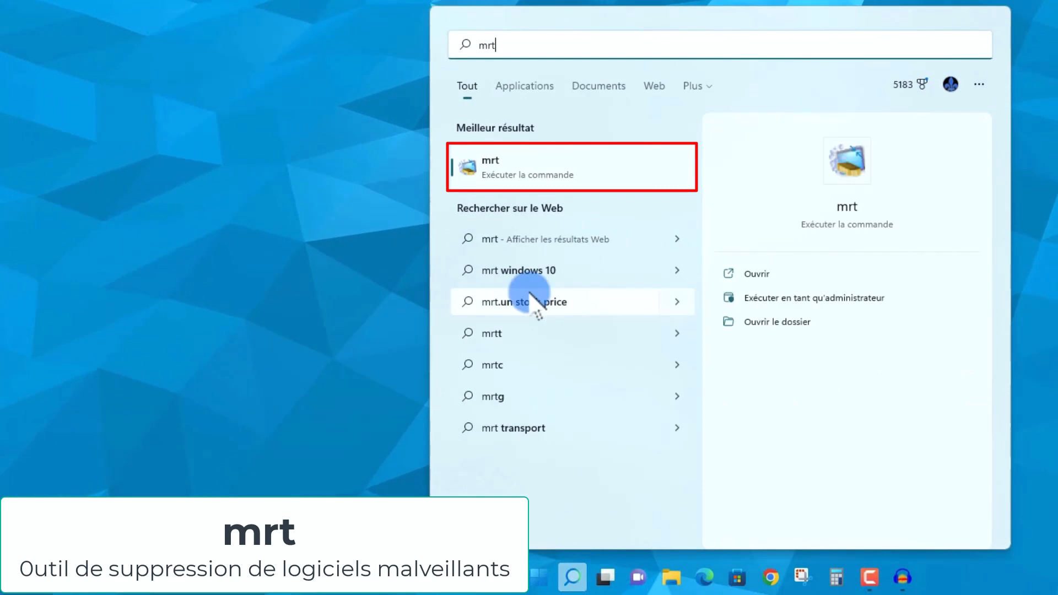
pyautogui.click(482, 167)
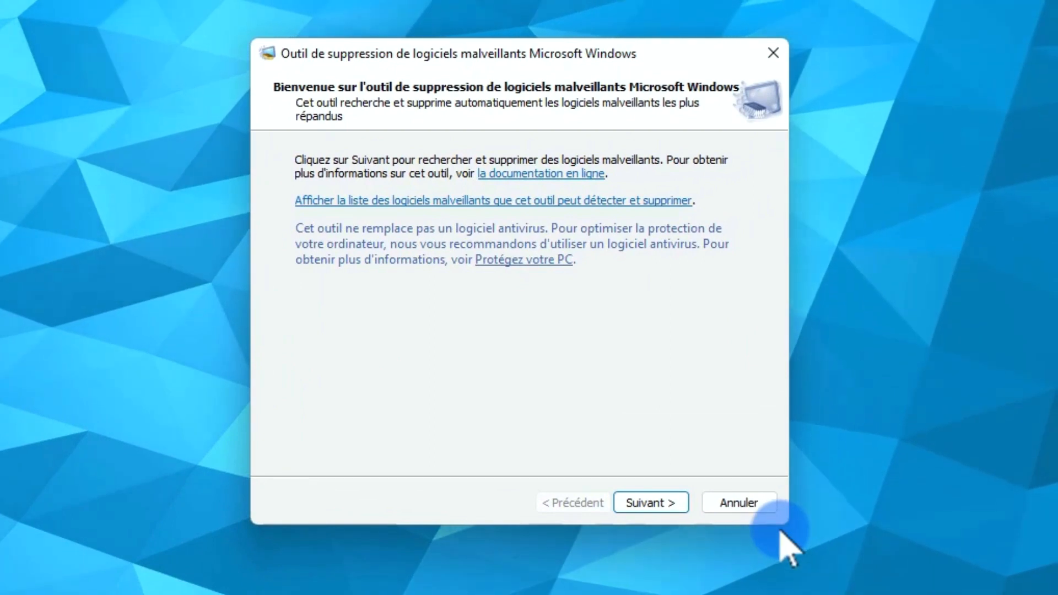
pyautogui.press('Return')
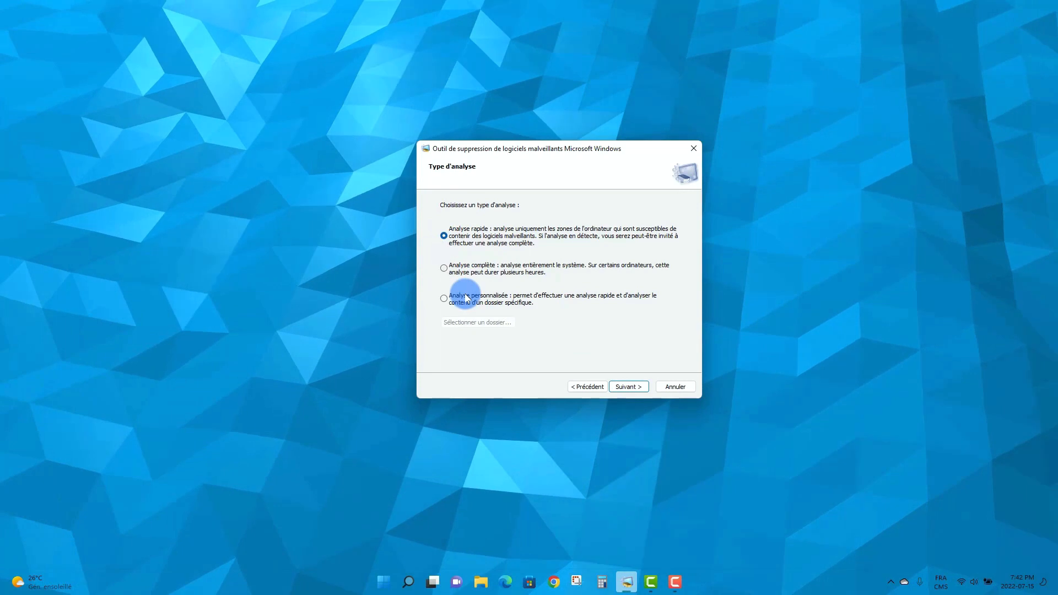
pyautogui.click(628, 386)
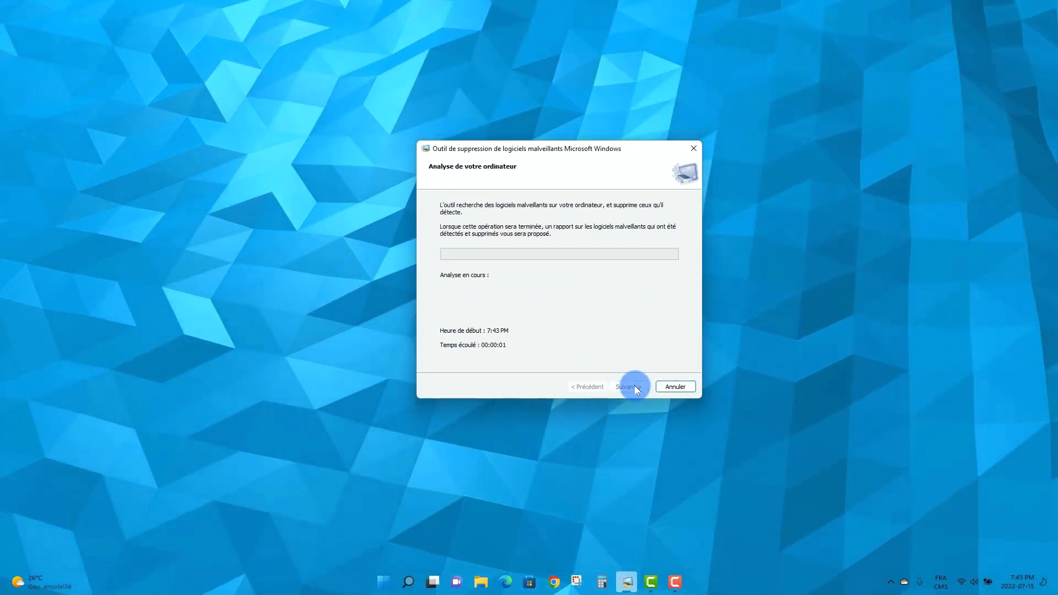